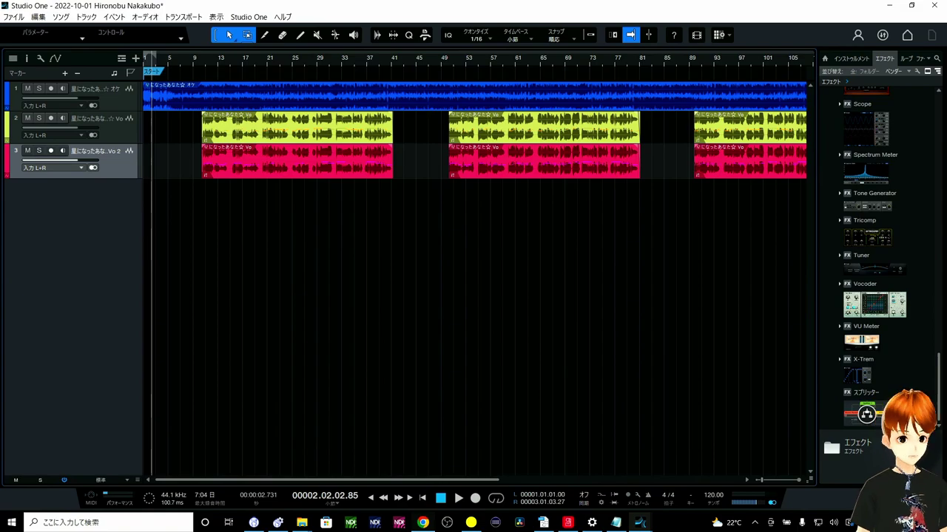
- Show the mixing console and the track inspector
key(F3)
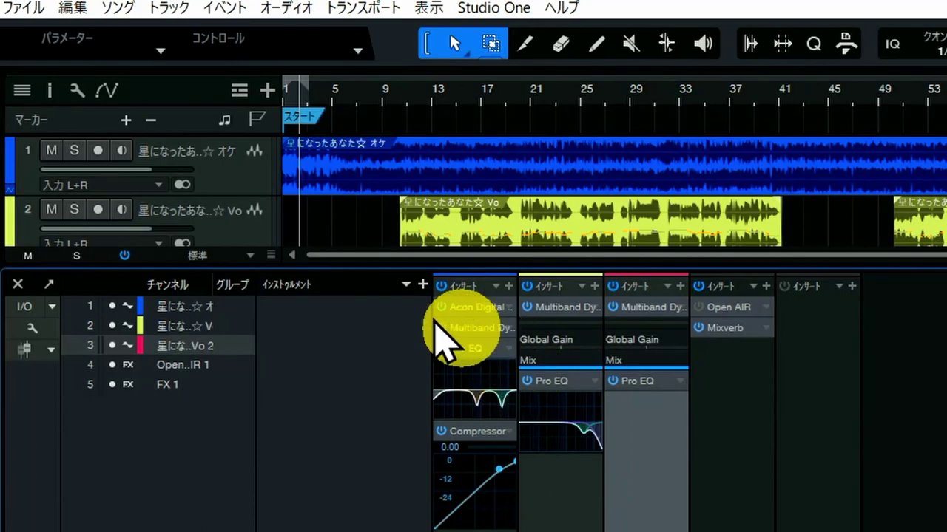
click(50, 89)
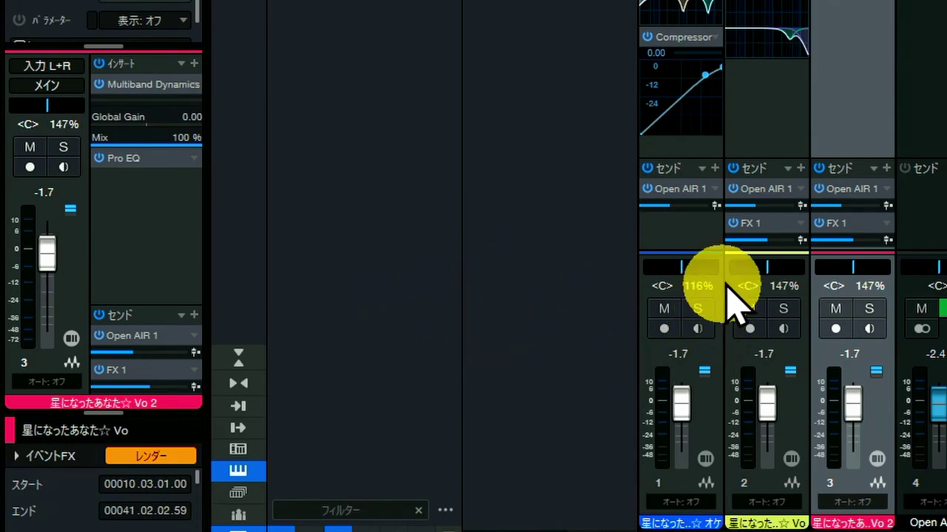
- Set track 2's (Vo) Open AIR 1 send level to -10.6 dB in its enlarged send control, moved clear of the channels
click(774, 209)
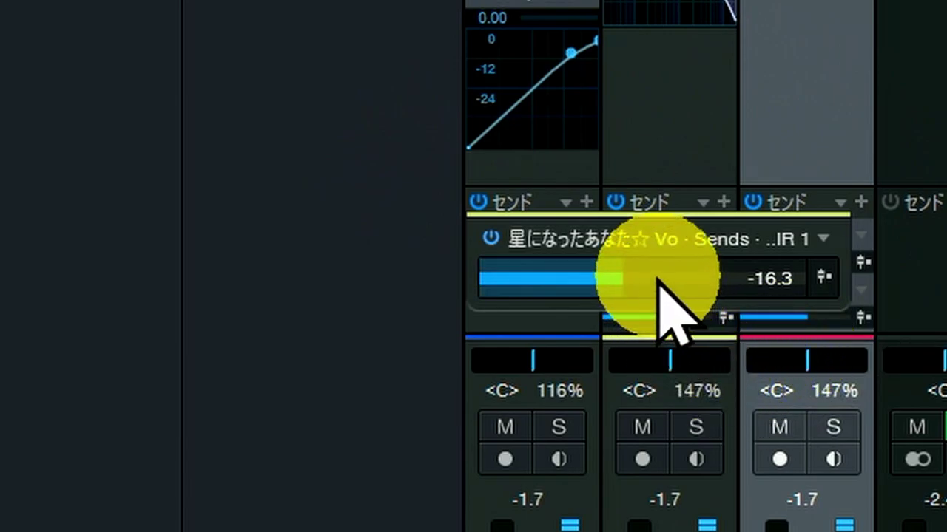
click(635, 277)
drag(635, 277, 620, 298)
drag(684, 235, 266, 86)
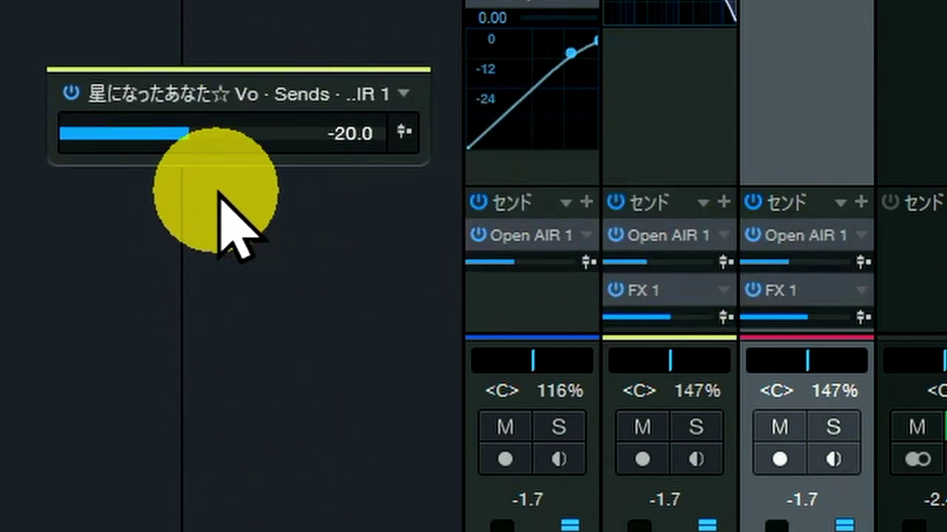
drag(212, 148, 212, 194)
drag(244, 197, 244, 219)
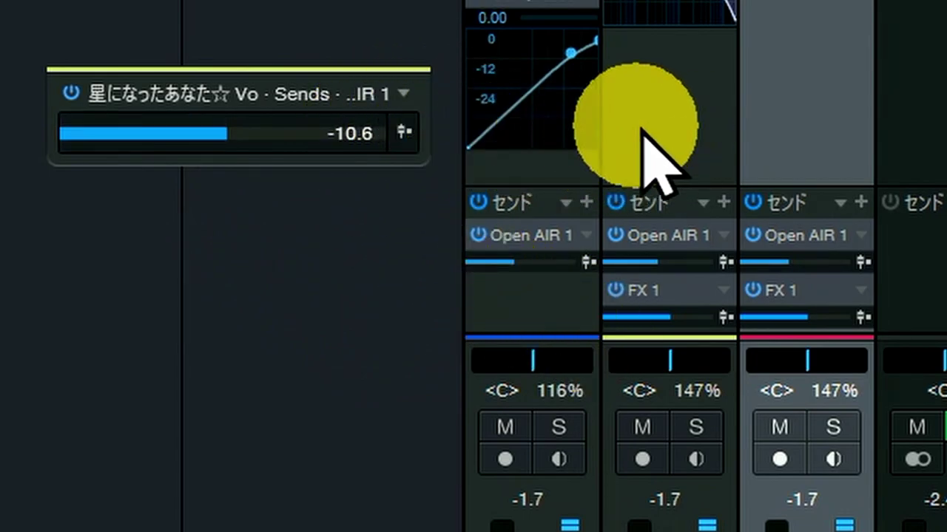
click(680, 228)
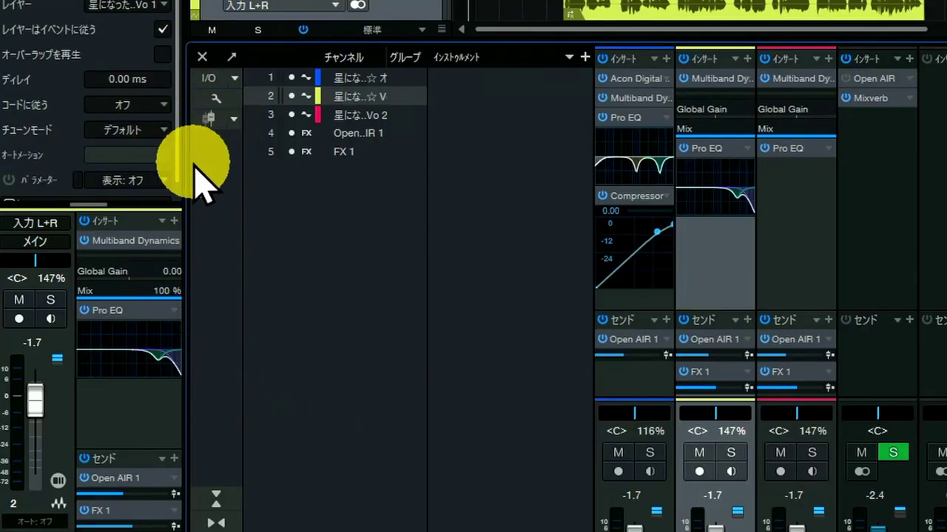
- Flip the faders to the Open AIR 1 sends and set the Vo send to -27.3 dB and the Vo 2 send to -5.6 dB
click(212, 120)
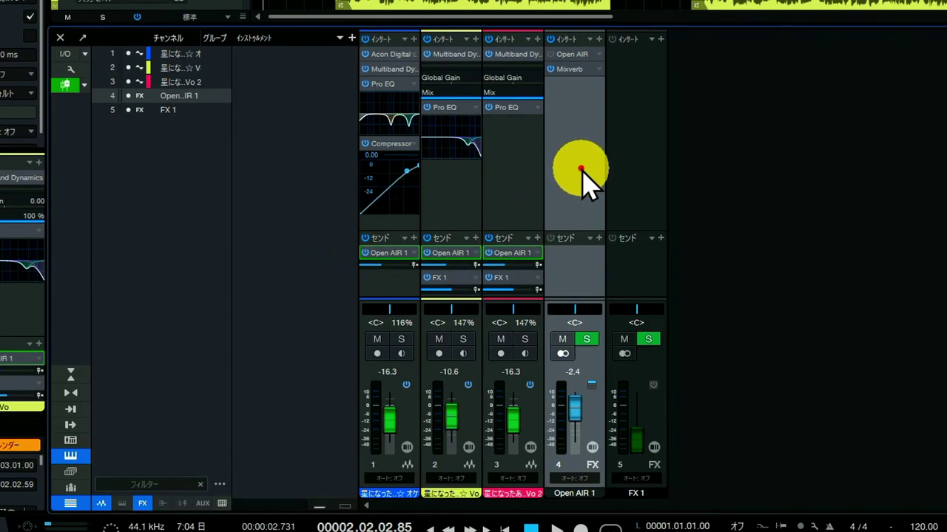
click(598, 191)
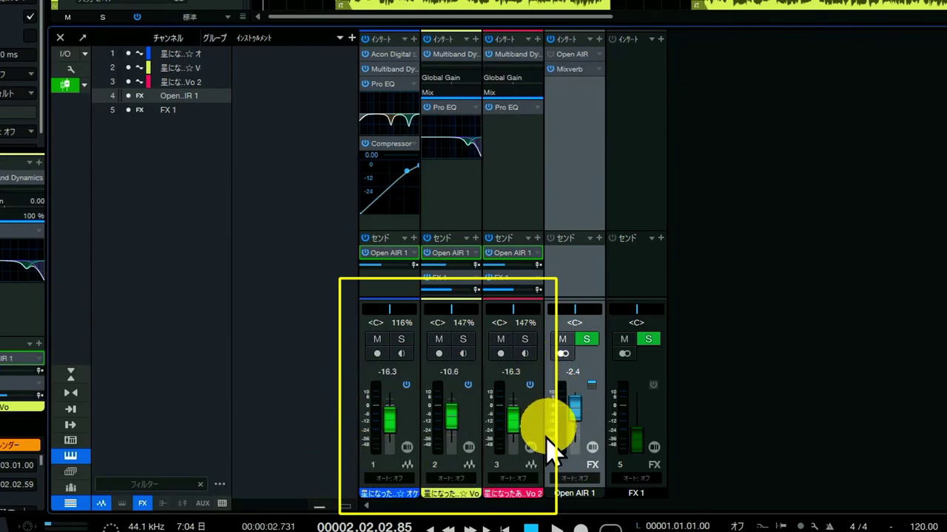
mouse_move(452, 429)
mouse_down()
mouse_move(446, 408)
mouse_move(446, 433)
mouse_move(450, 406)
mouse_move(448, 416)
mouse_up()
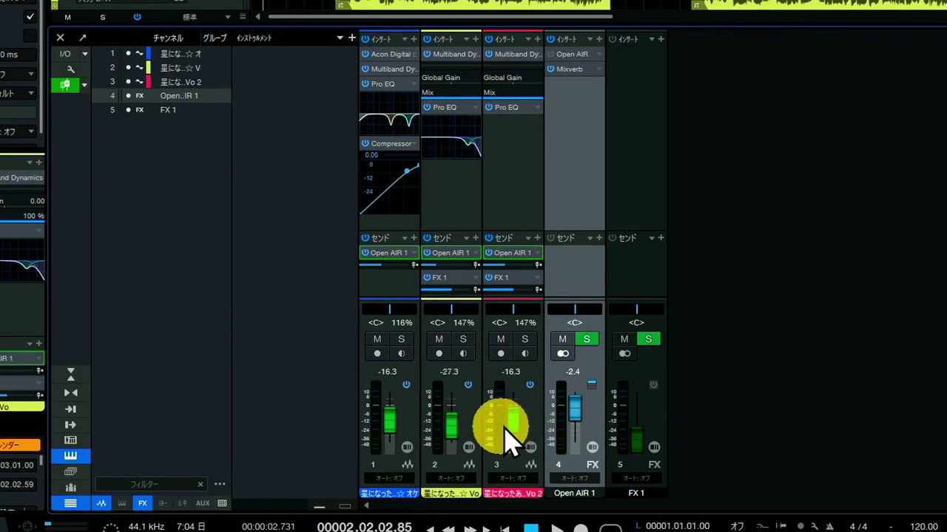
drag(511, 422, 508, 415)
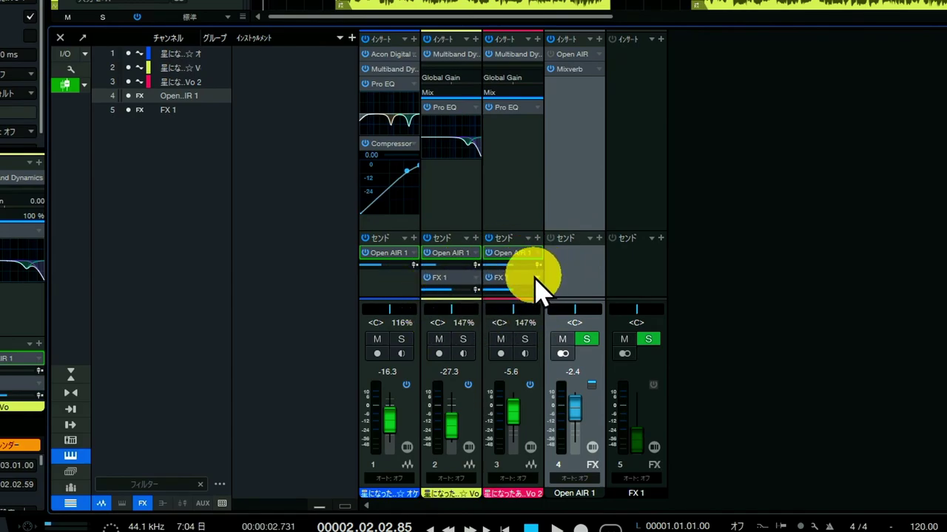
- Switch the fader flip to the FX 1 sends and set the Vo channel's FX 1 send to -1.7 dB
click(640, 203)
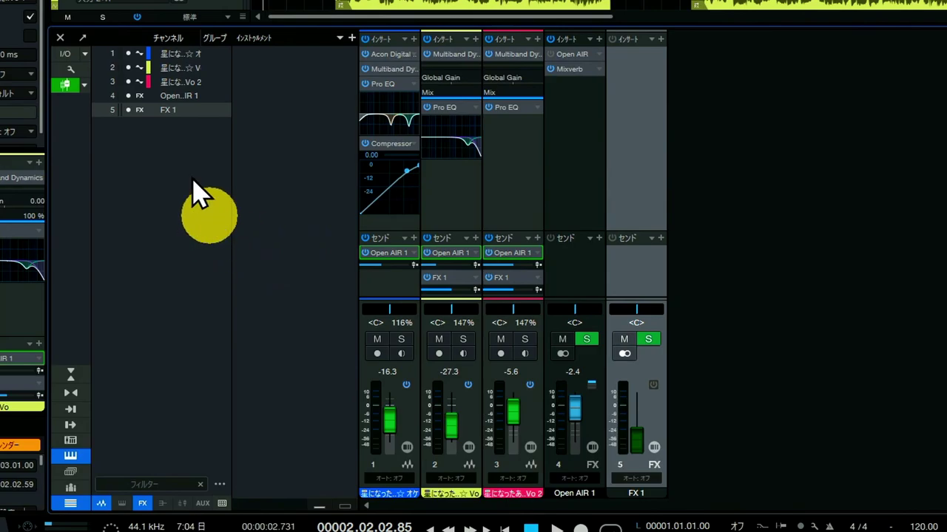
click(84, 85)
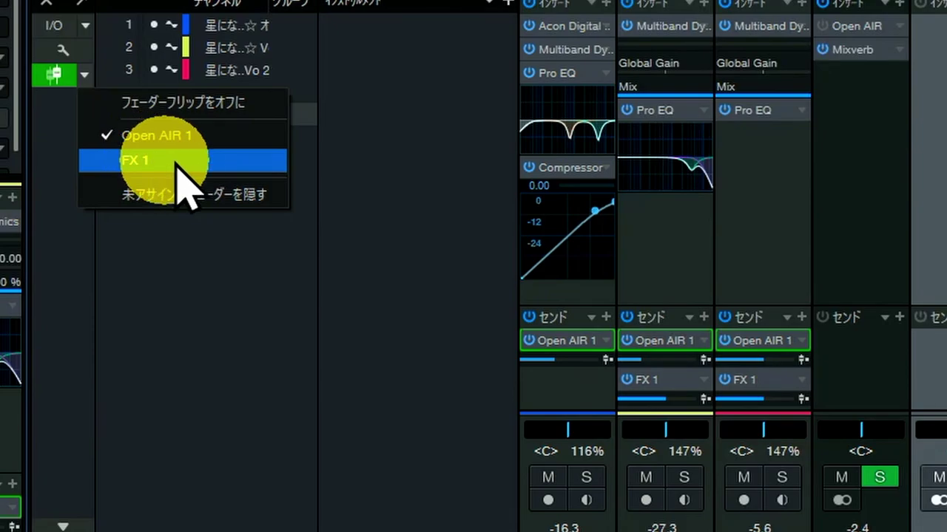
click(245, 160)
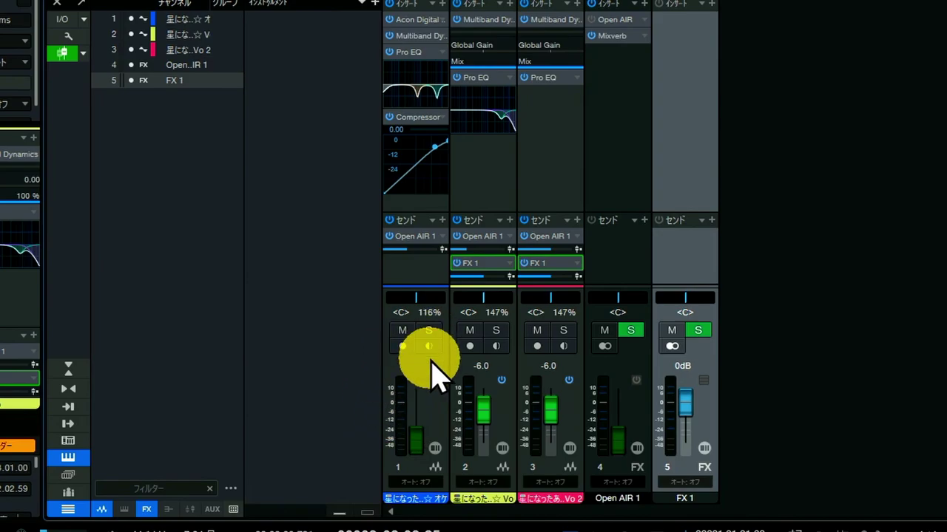
drag(485, 406, 486, 400)
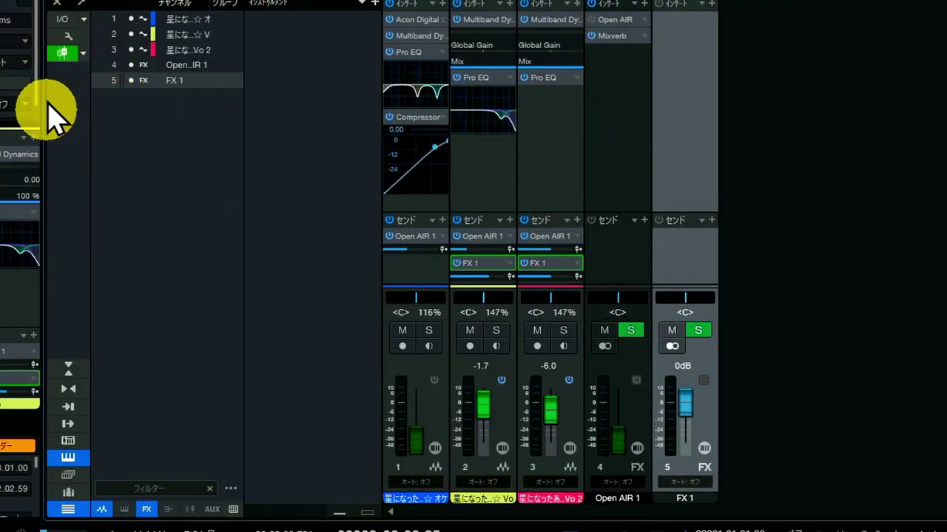
- Flip the faders to the Open AIR 1 sends directly from the Open AIR 1 effect channel
click(621, 196)
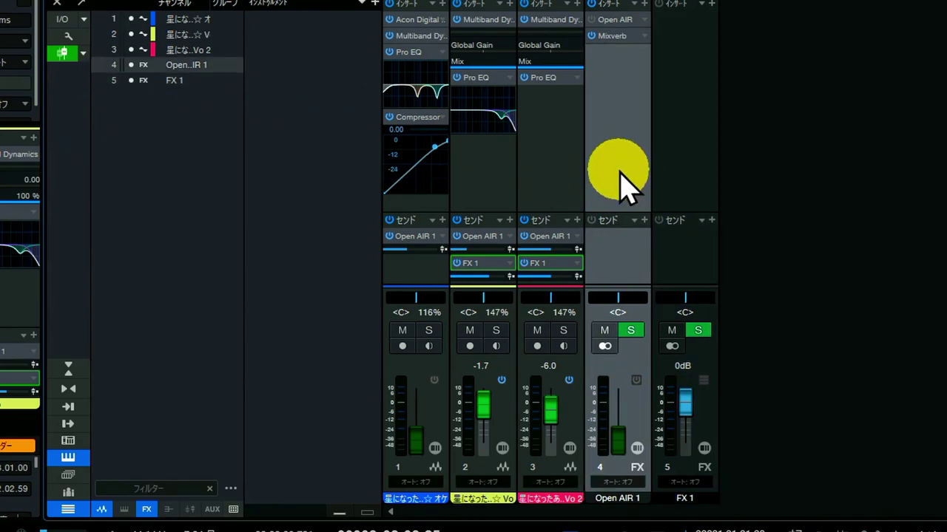
right_click(623, 186)
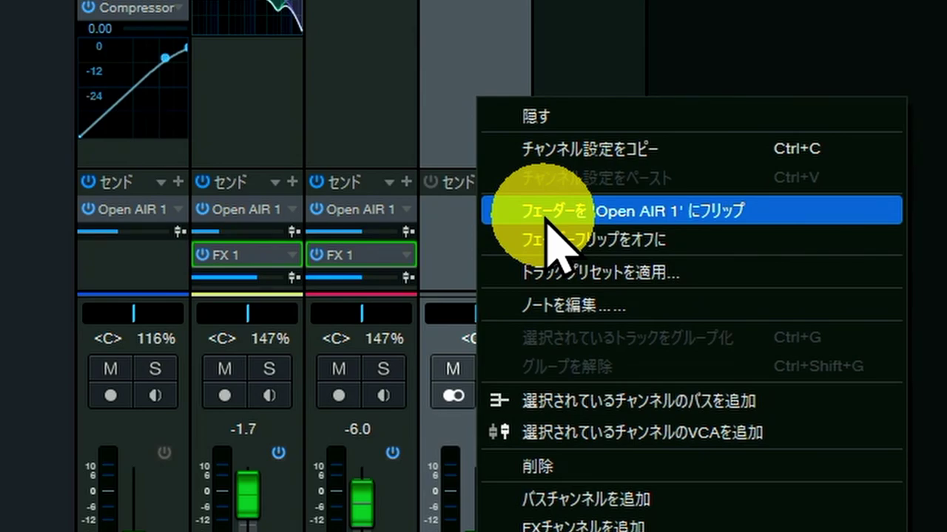
click(803, 213)
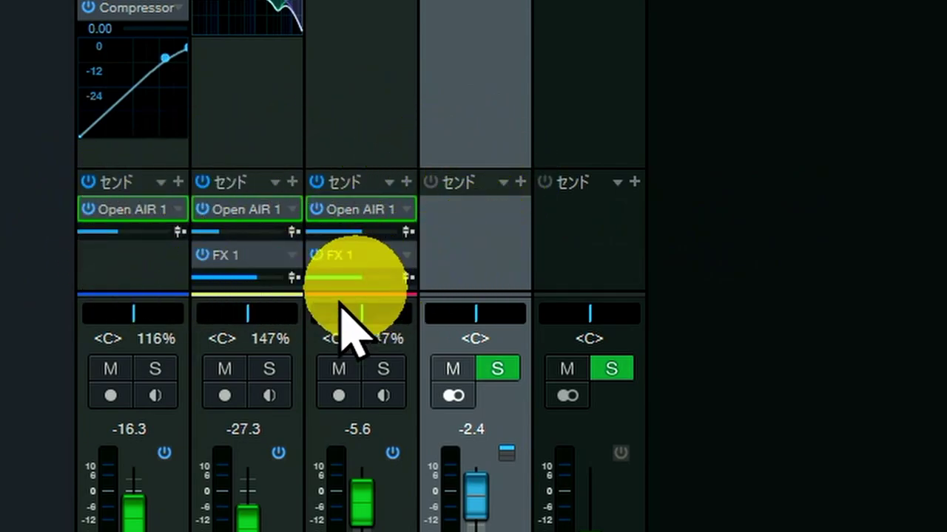
- Flip the faders to the FX 1 sends directly from the FX 1 channel and switch fader flip off again
click(596, 98)
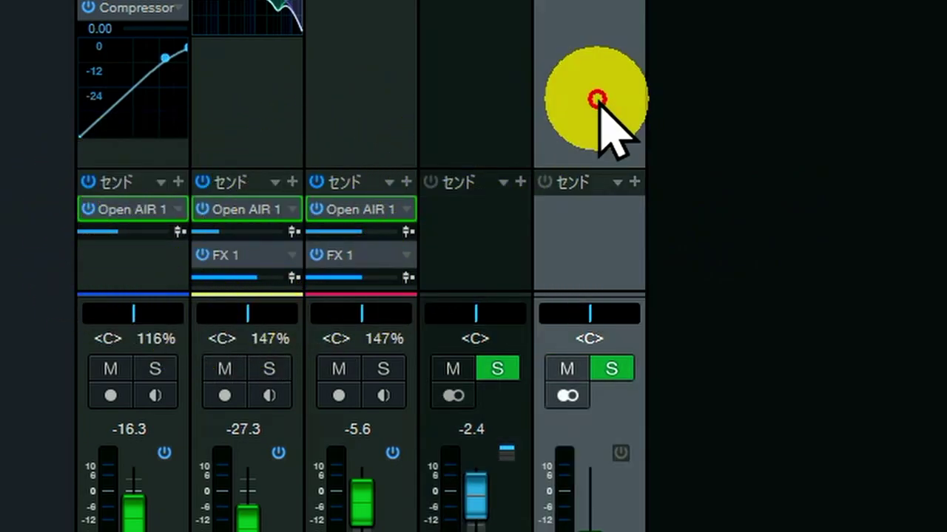
right_click(595, 59)
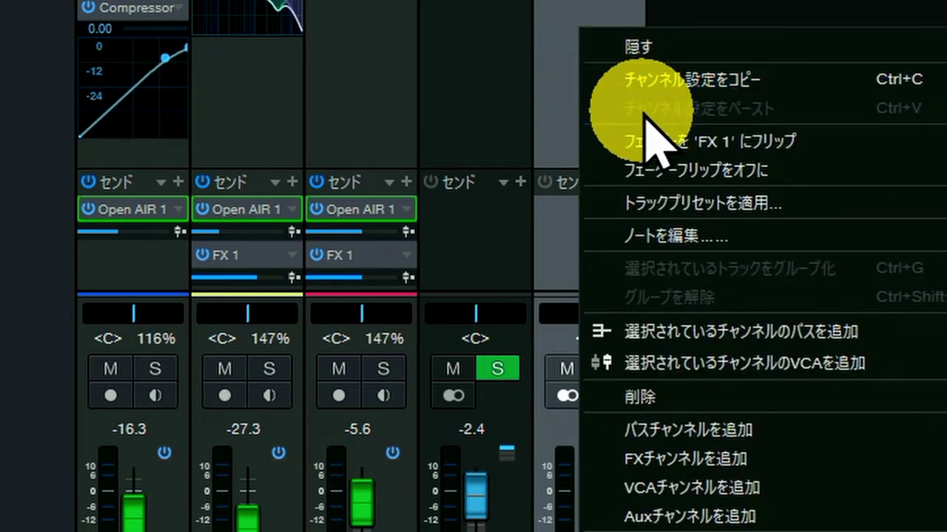
click(878, 144)
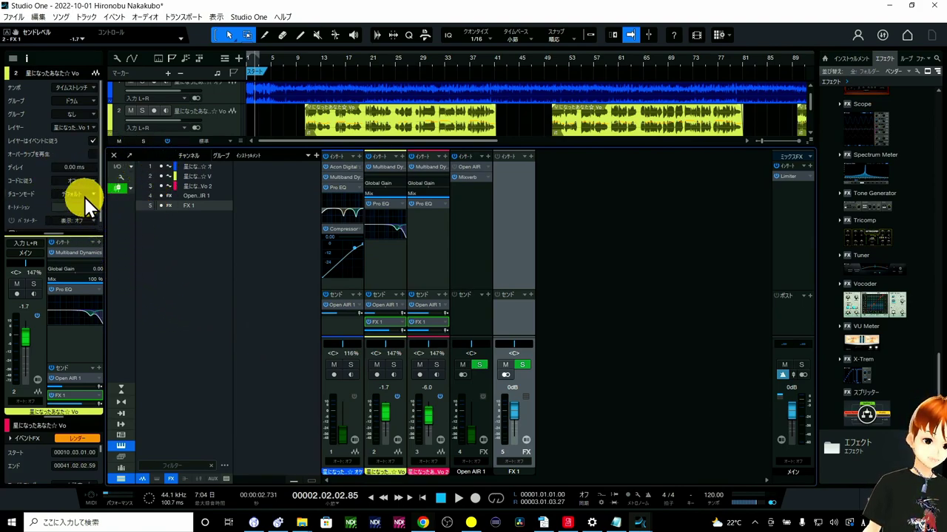
click(123, 190)
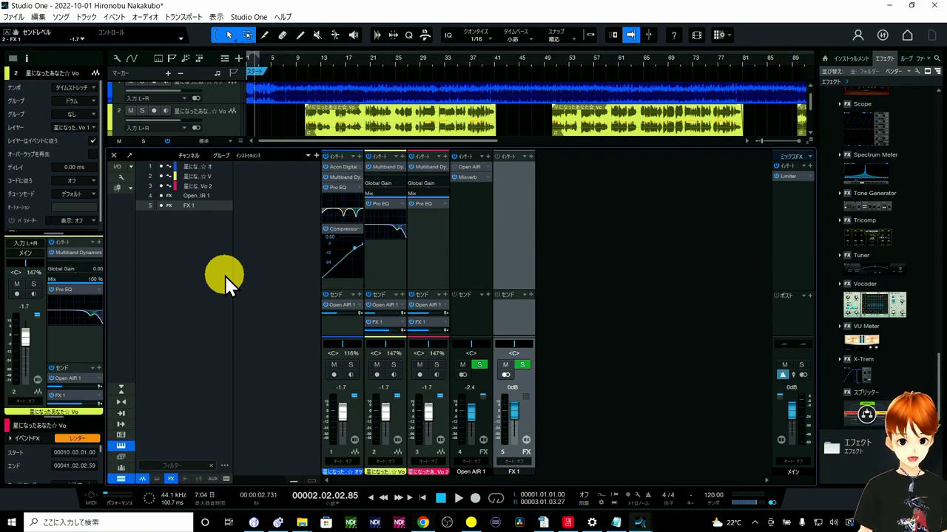
- Using fader flip on the Open AIR 1 channel, set the Vo send to -9.5 dB and the Vo 2 send to -18.2 dB
click(466, 244)
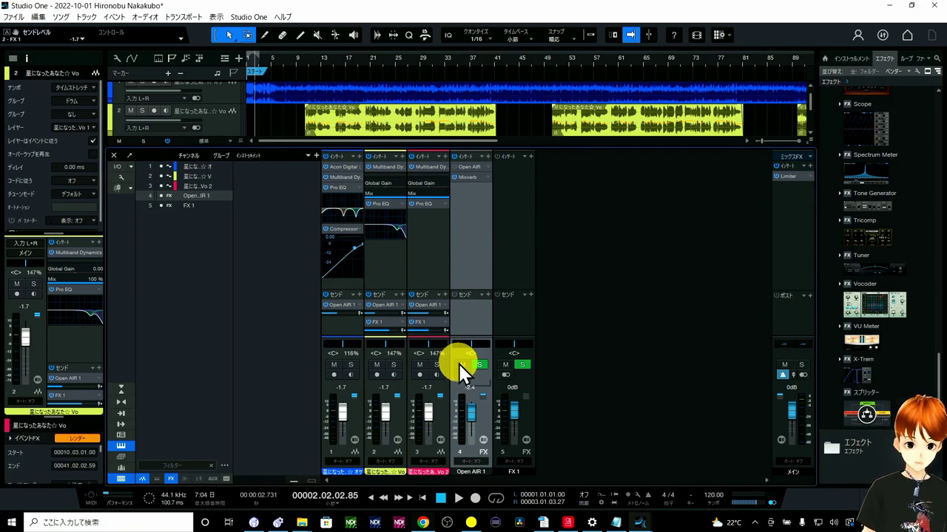
right_click(462, 266)
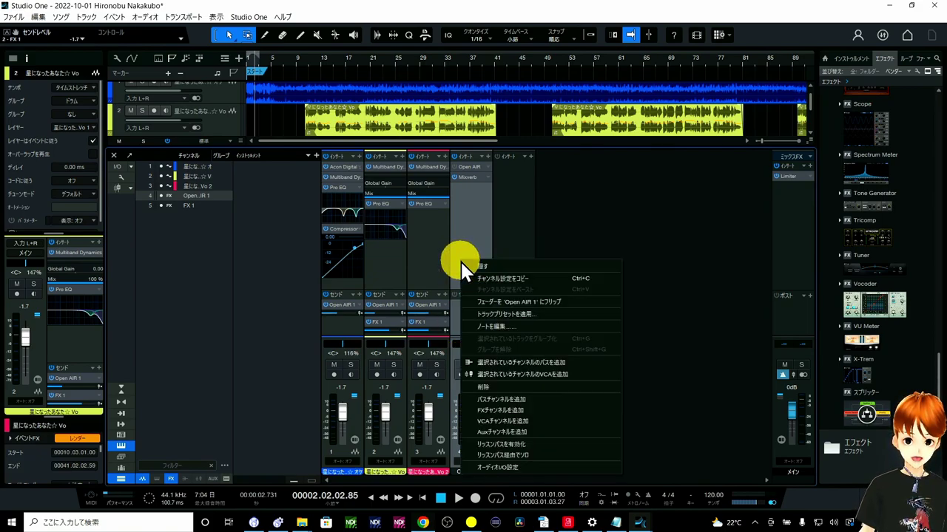
click(540, 304)
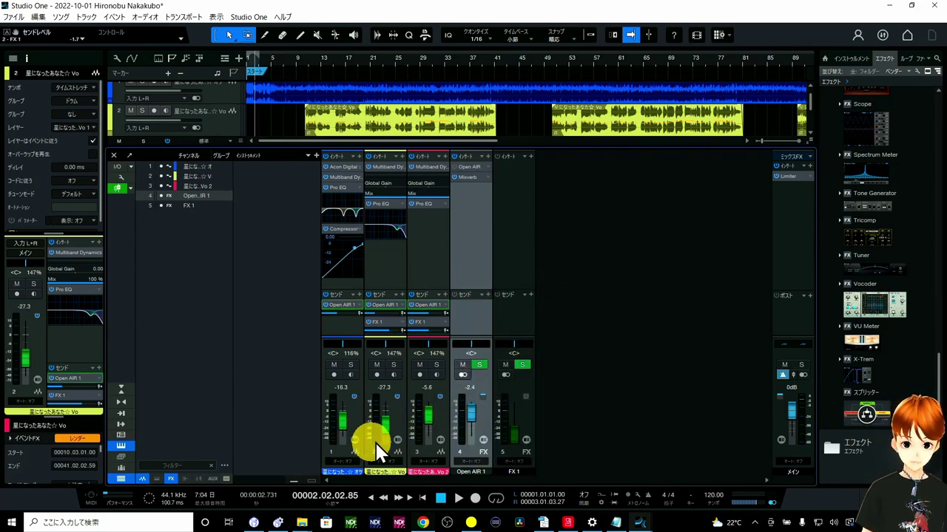
drag(387, 426, 427, 429)
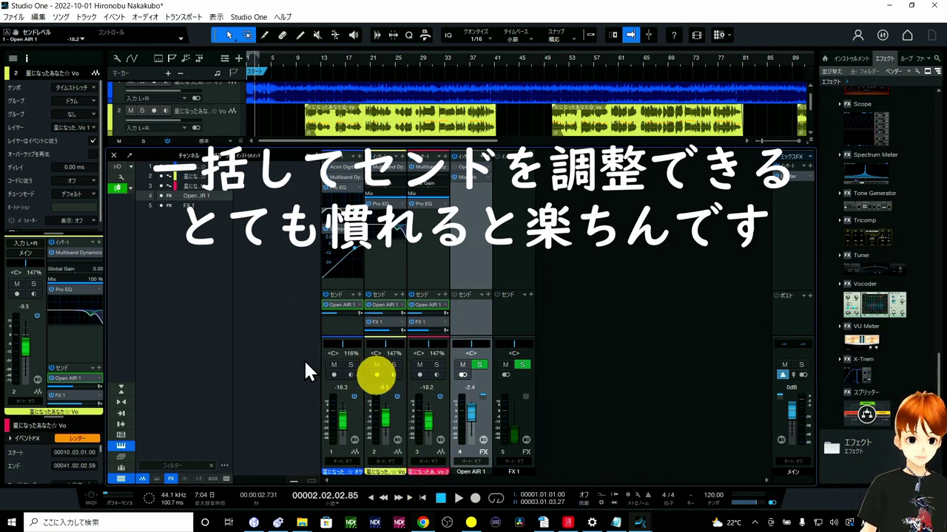
click(119, 189)
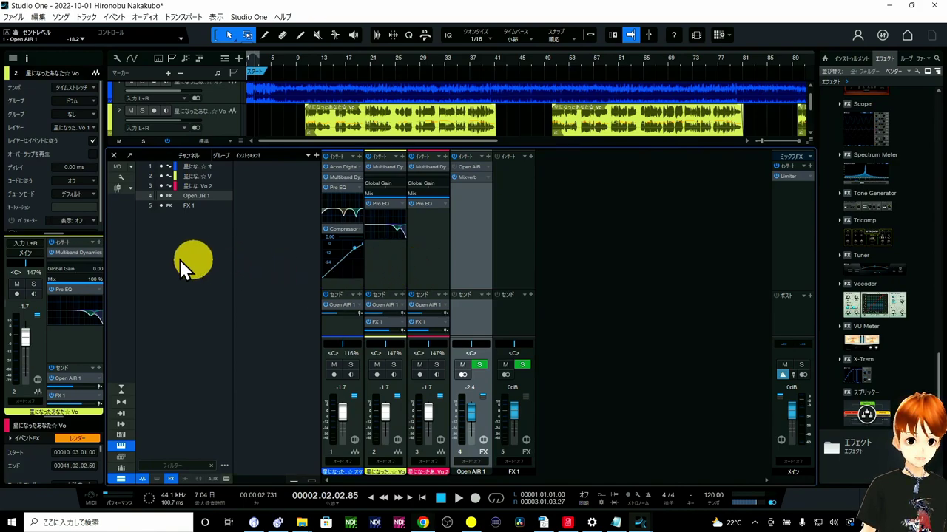
- Assign the console faders to the Open AIR 1 sends using the console's own fader flip options
click(132, 191)
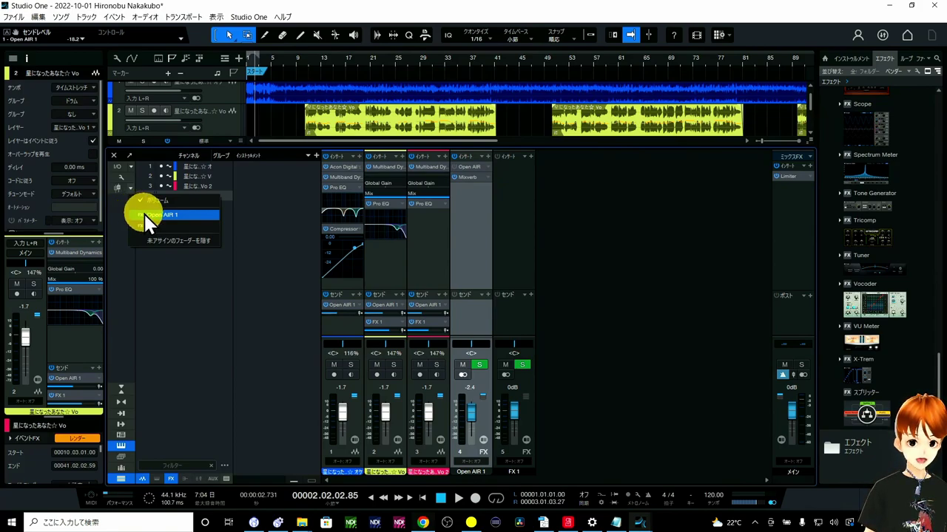
click(147, 215)
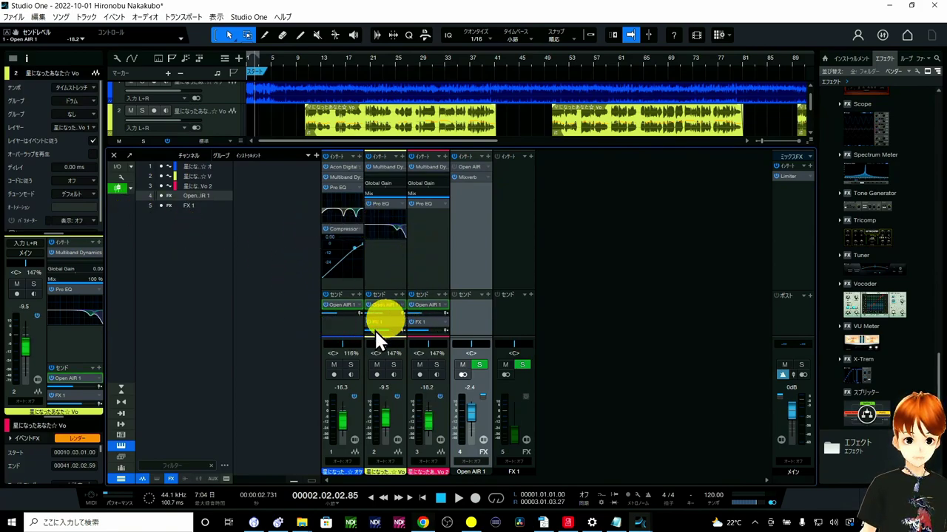
- Assign the flipped faders to the FX 1 sends and hide the unassigned faders
click(133, 191)
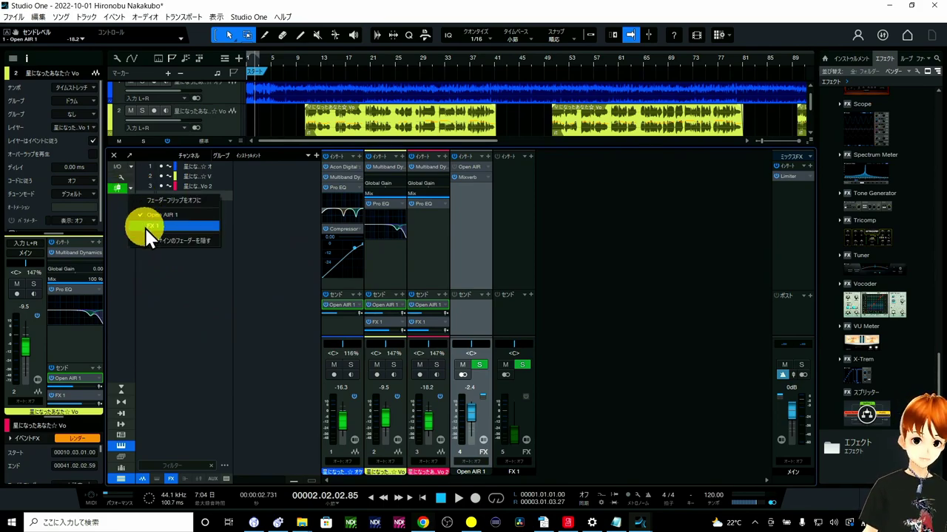
click(206, 227)
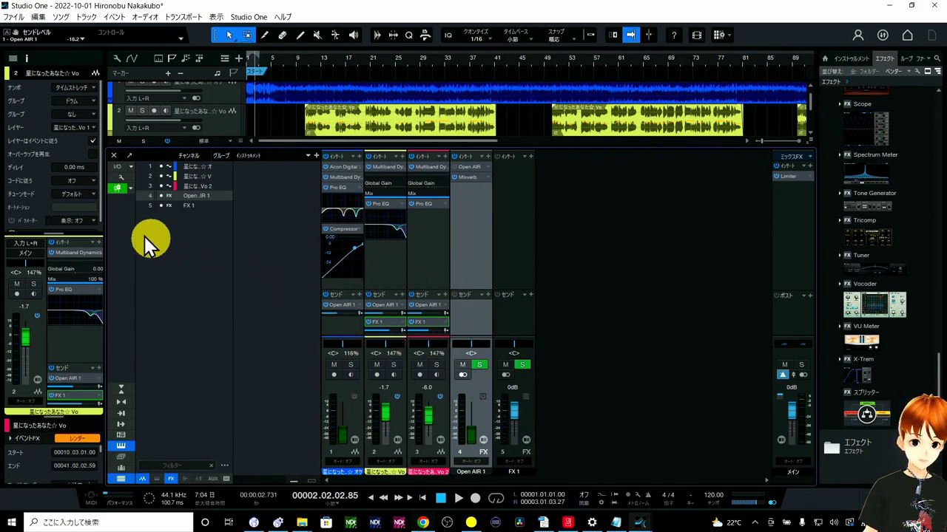
click(132, 189)
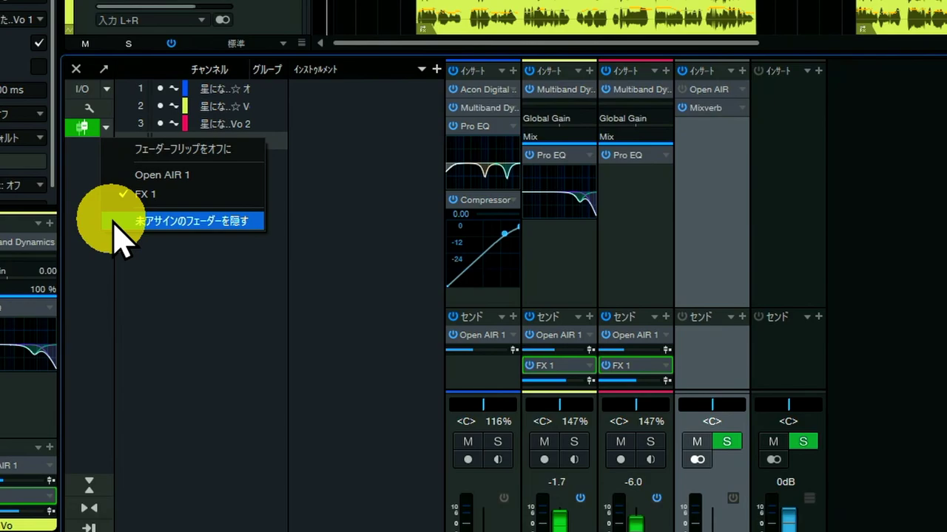
click(114, 224)
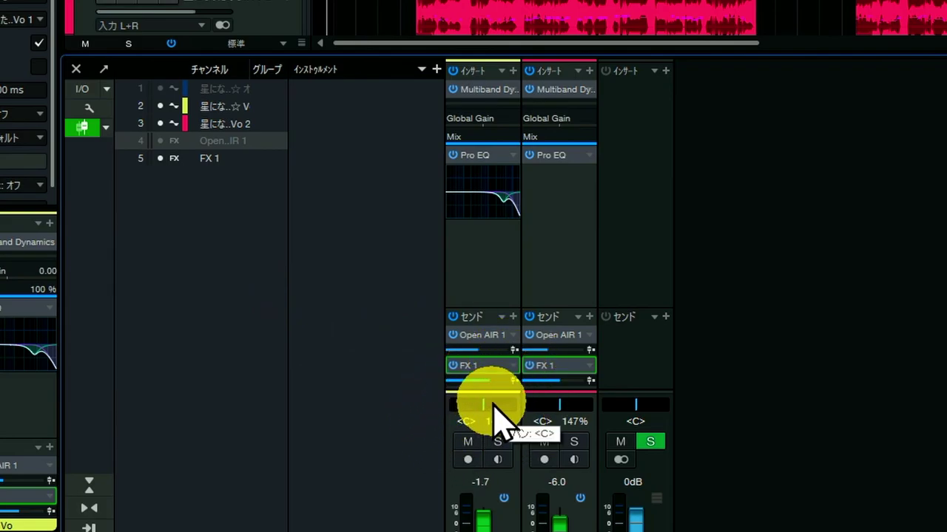
- Change the Vo channel's pan mode to バランス (Balance) in its enlarged pan control
click(493, 408)
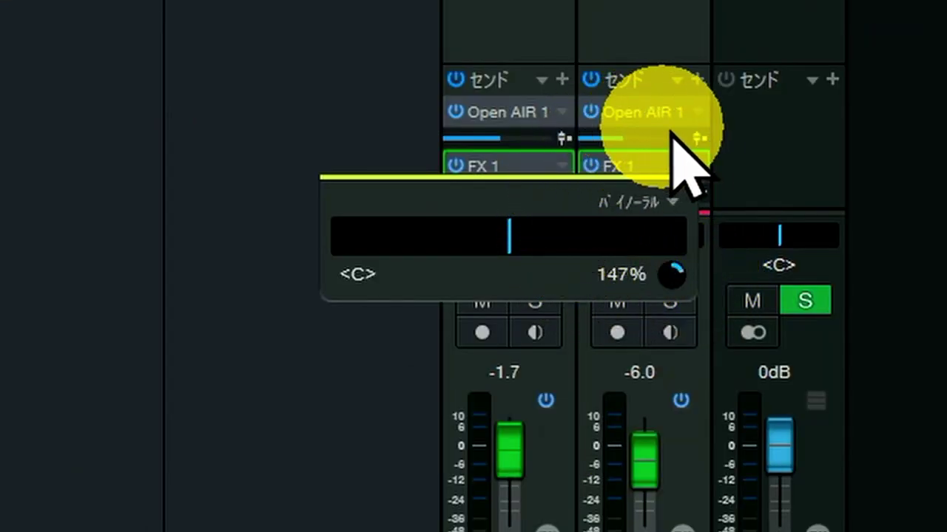
click(675, 201)
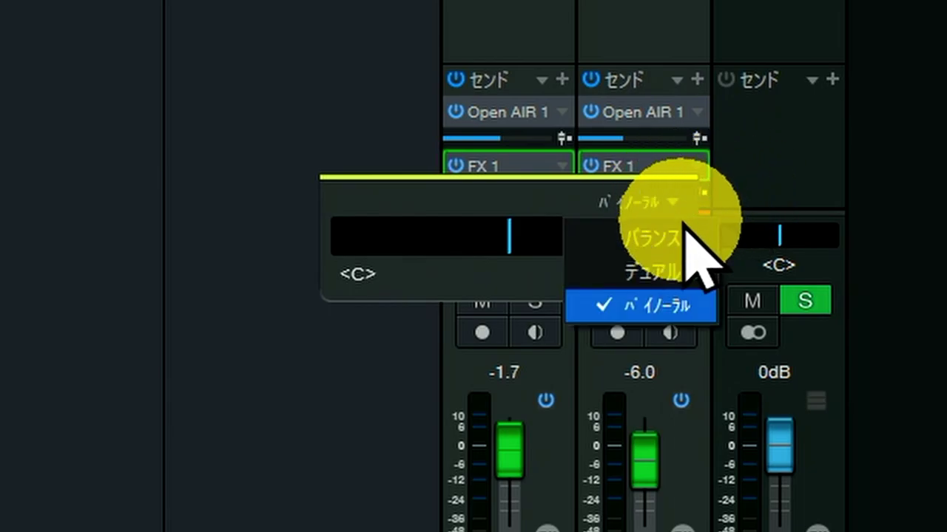
click(672, 231)
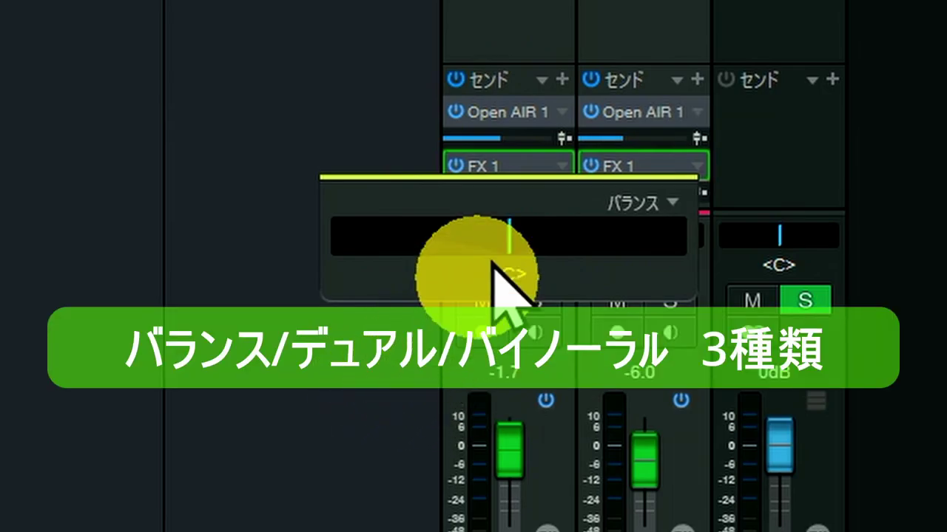
- Pan the Vo channel to L57, and in デュアル (Dual) pan mode set its right side to R82
drag(511, 236, 405, 295)
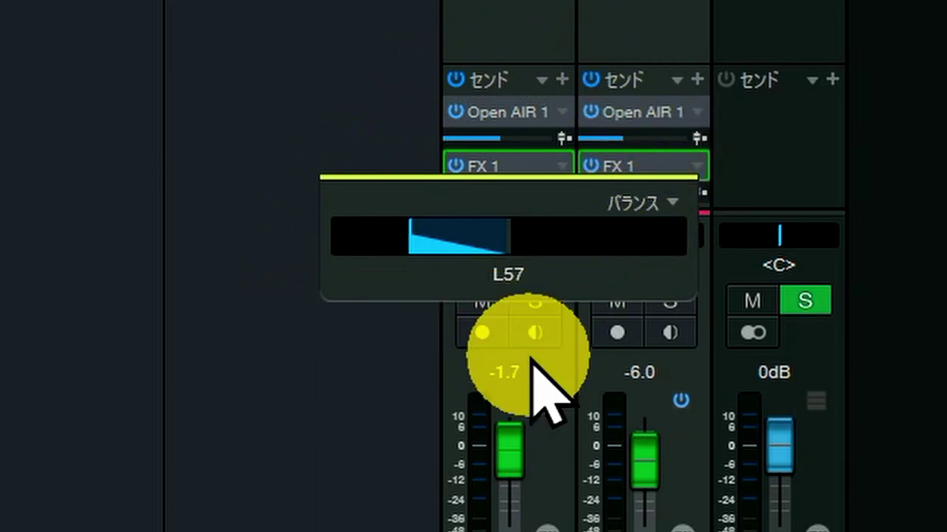
click(676, 198)
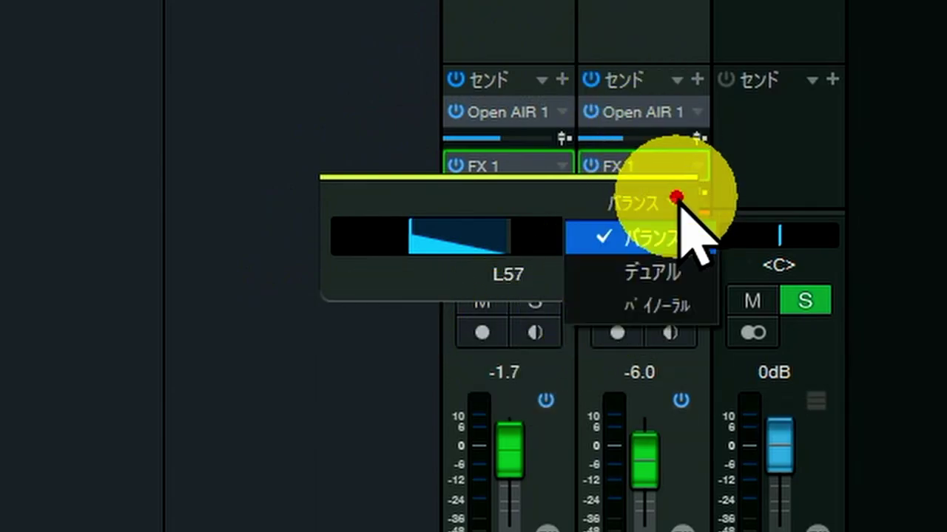
click(659, 263)
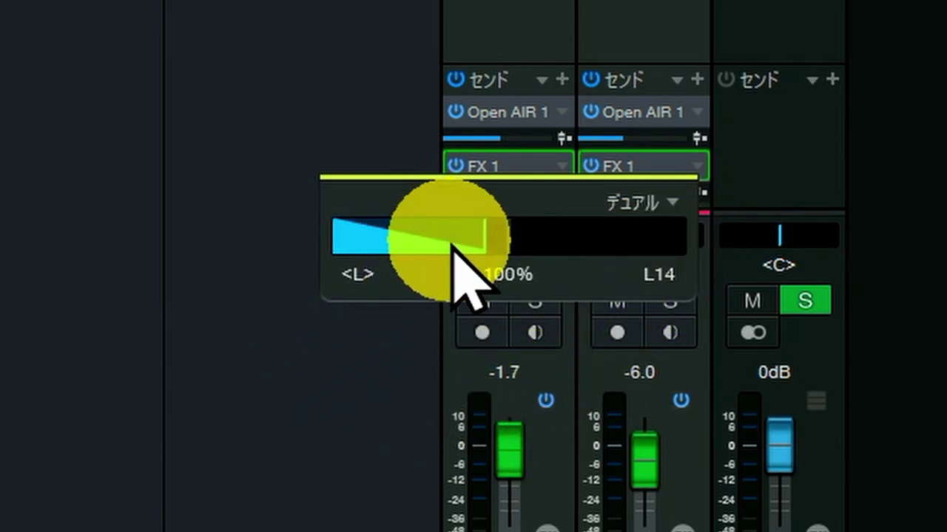
drag(490, 236, 659, 229)
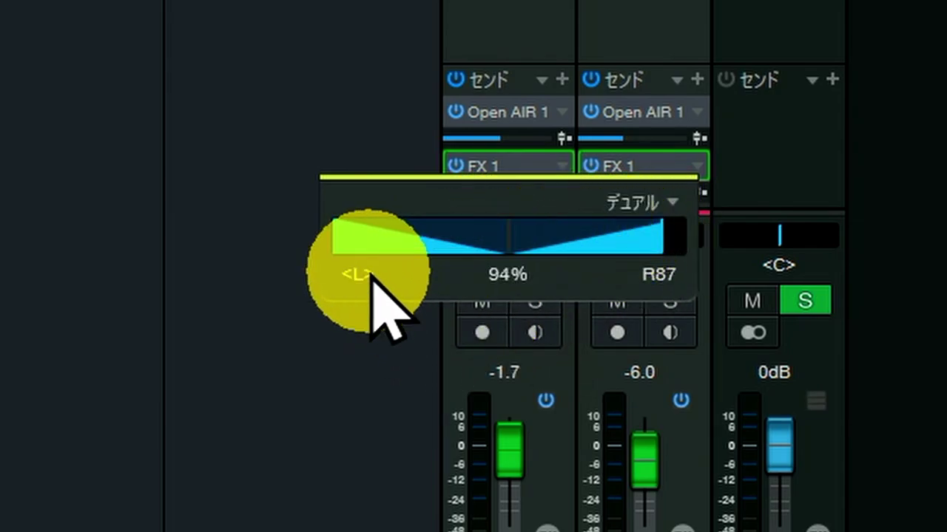
drag(353, 245, 469, 258)
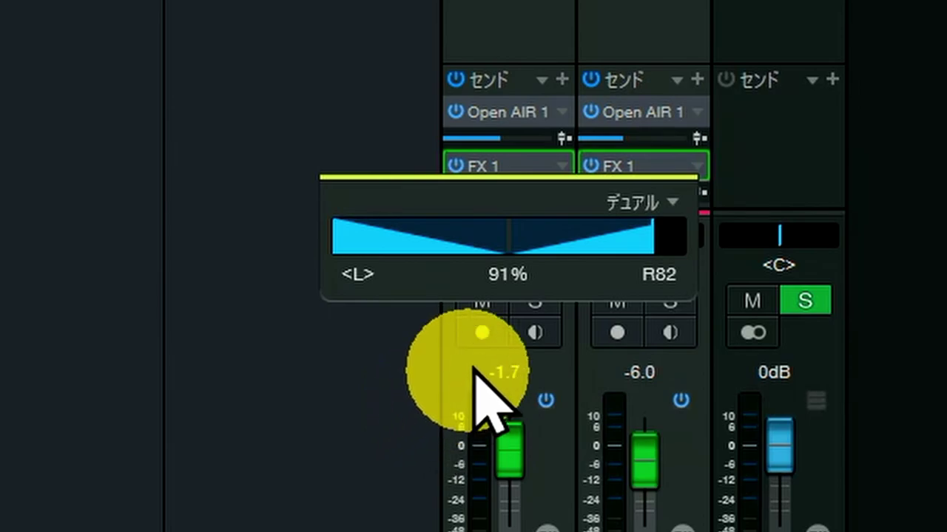
- Switch the Vo channel to バイノーラル (Binaural) pan mode, with the pan centred and the width at 141%
click(675, 209)
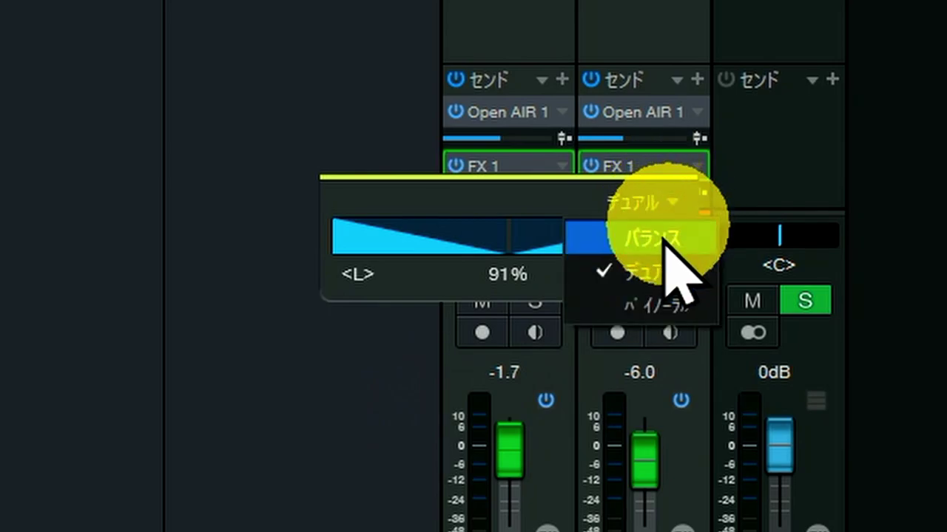
click(636, 306)
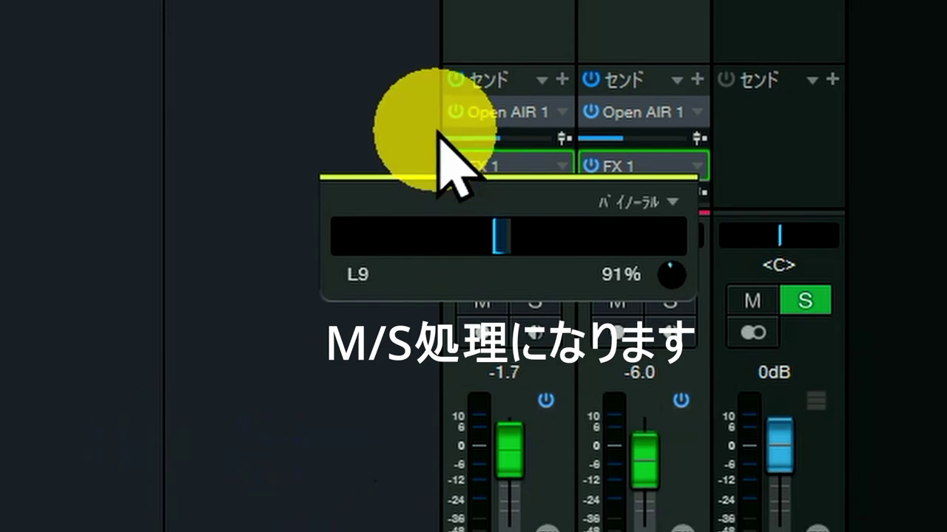
ctrl+click(512, 221)
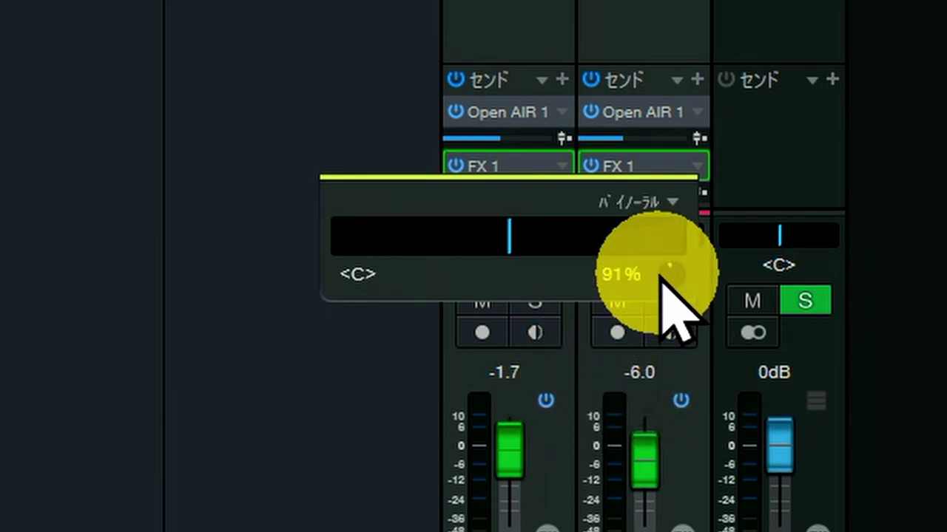
drag(671, 275, 672, 191)
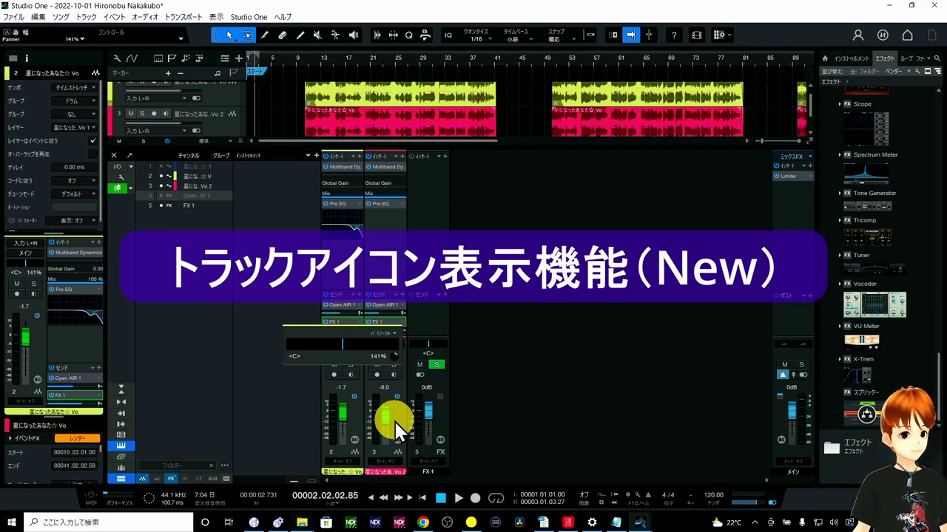
click(273, 359)
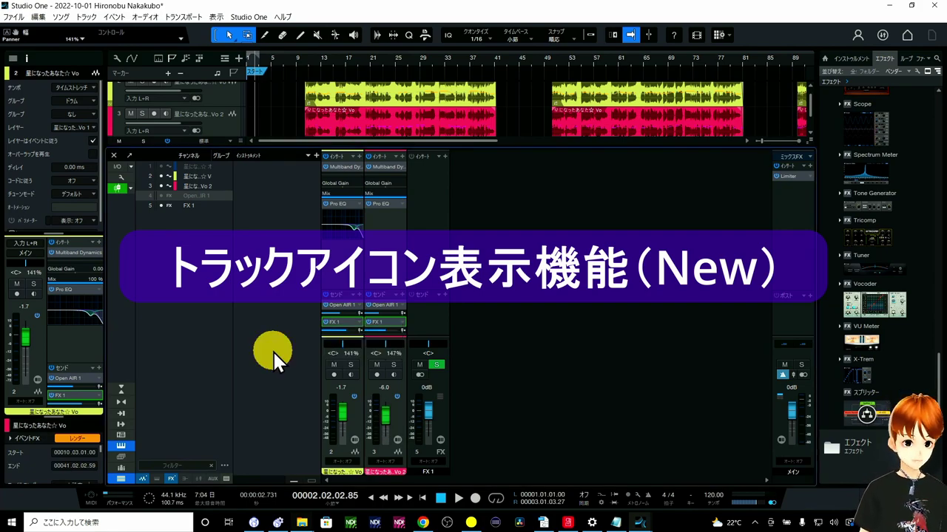
- Enlarge the track area above the console and turn off fader flip so all channels are displayed
drag(288, 147, 289, 205)
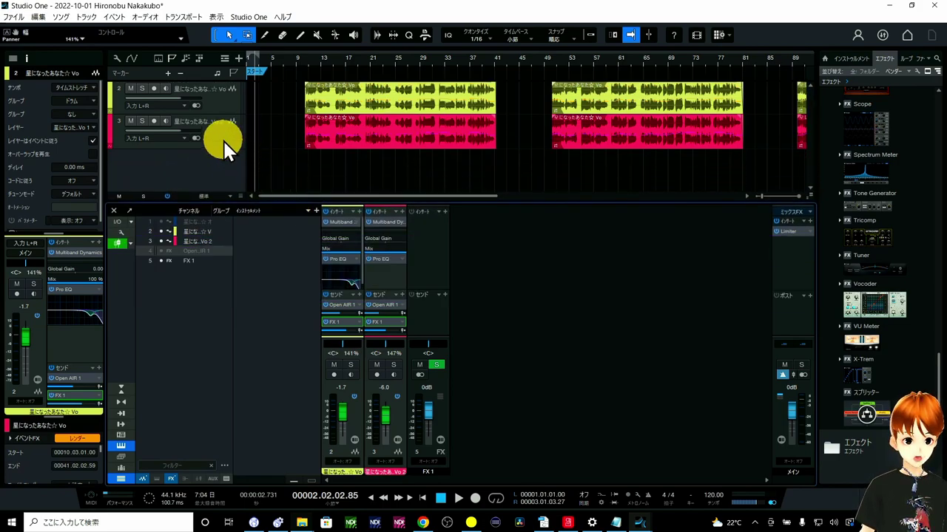
click(118, 243)
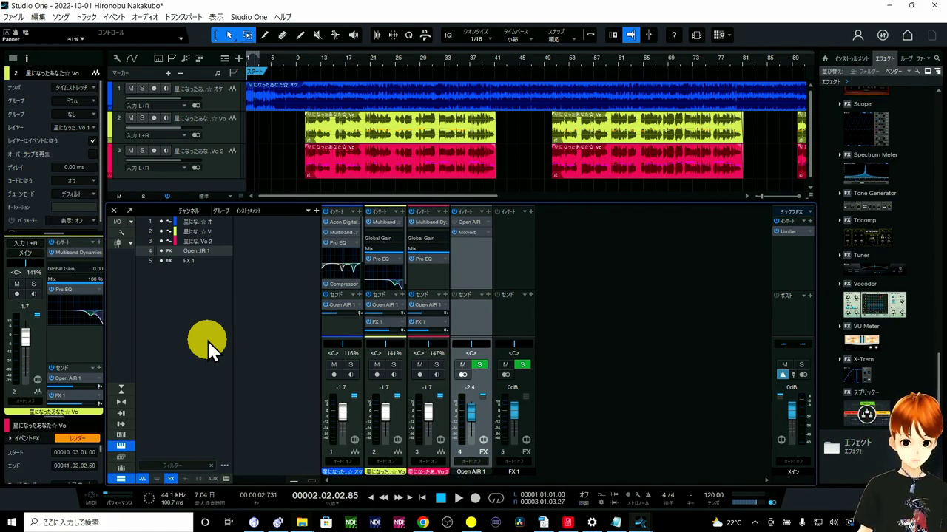
drag(245, 158, 309, 157)
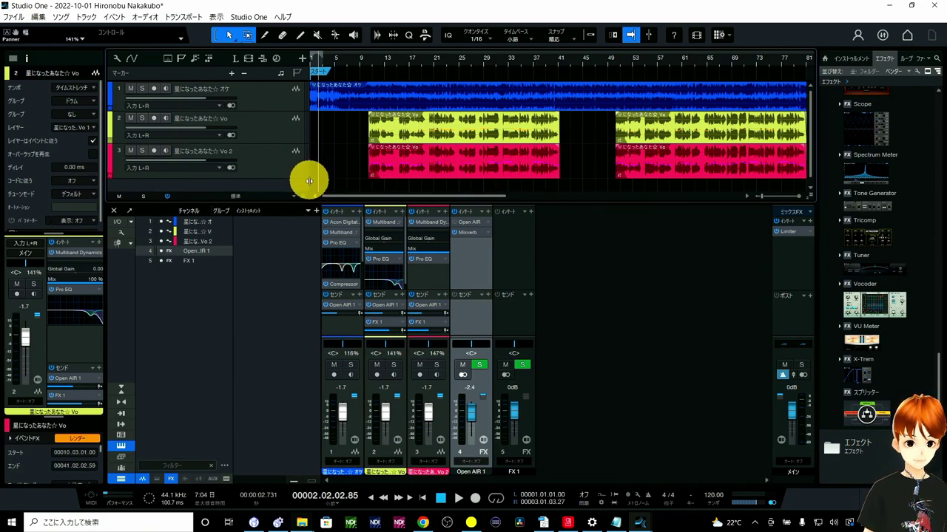
drag(309, 180, 250, 194)
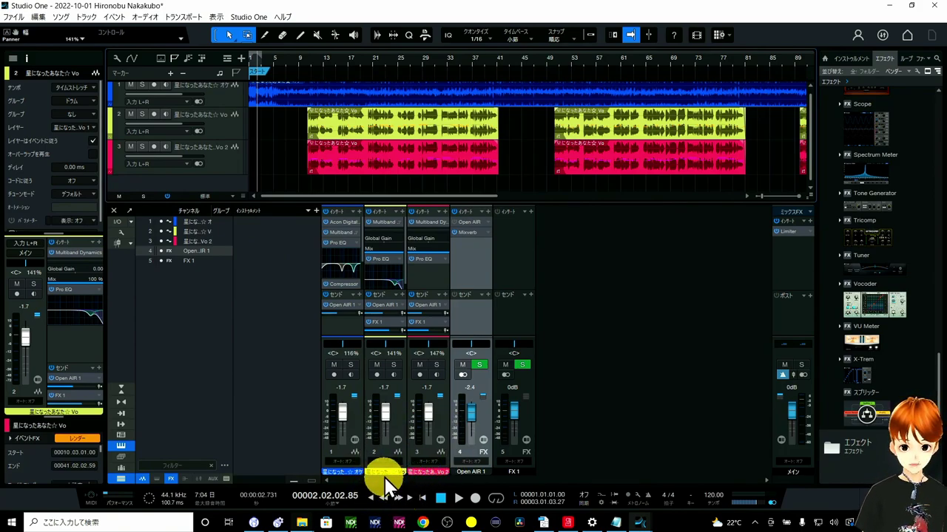
- Enable the チャンネルアイコン (channel icon) component in the console options
click(411, 372)
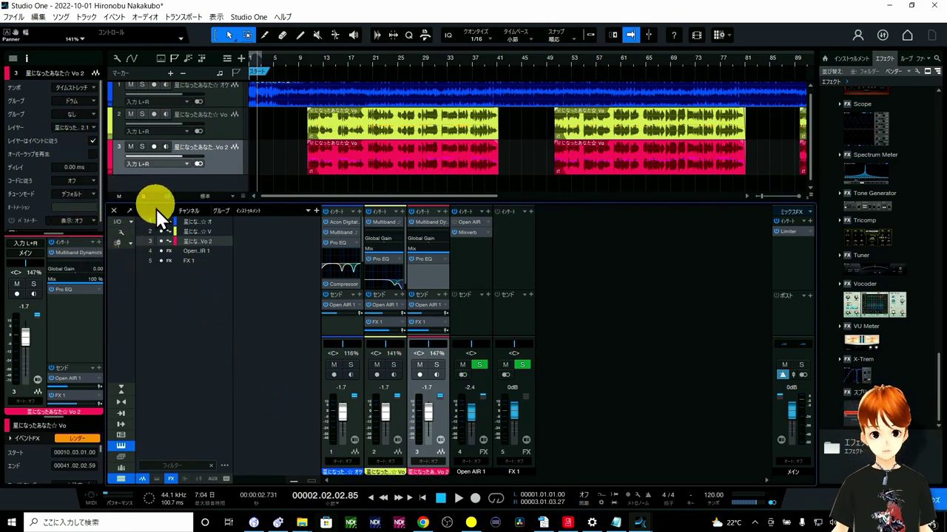
click(119, 222)
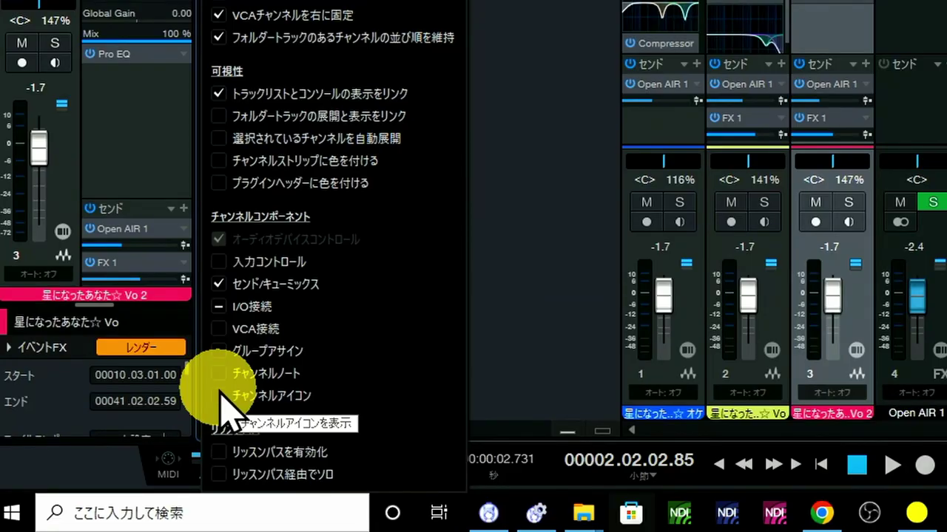
click(222, 397)
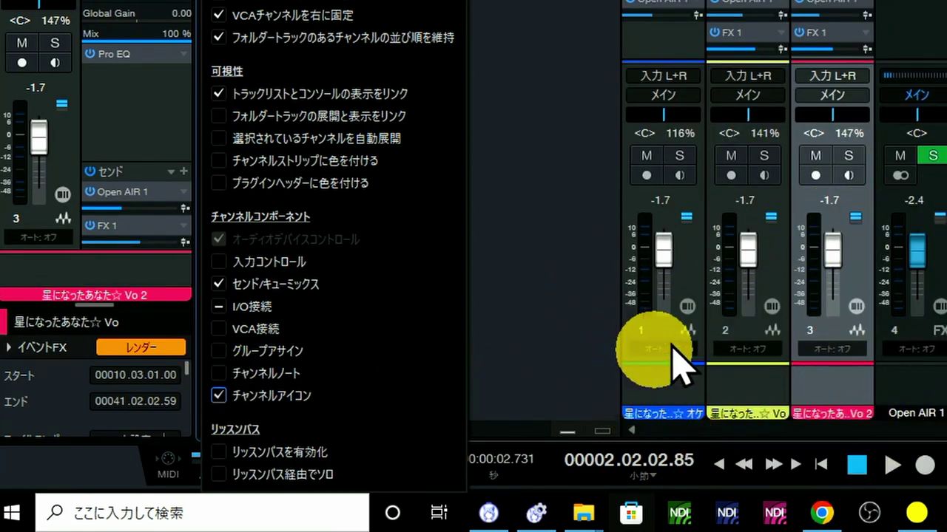
click(908, 399)
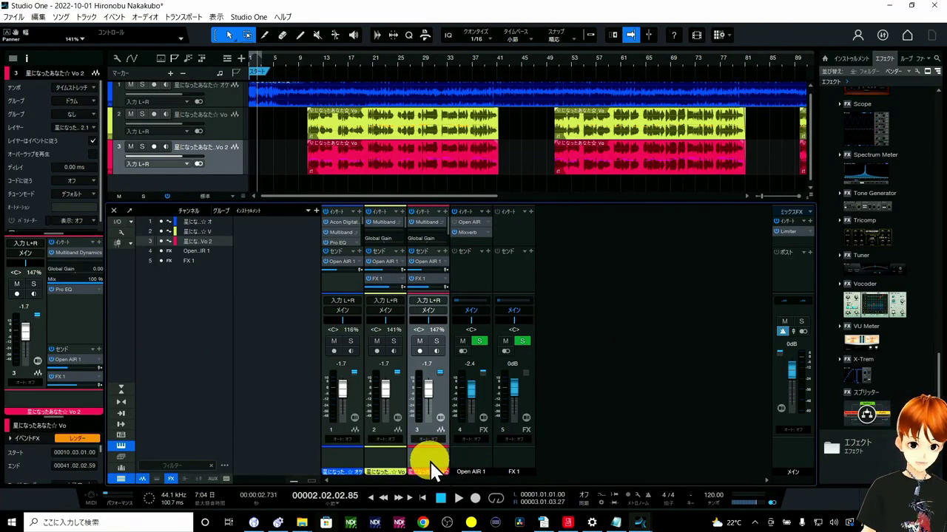
- Assign the ドラムセット (drum set) icon to the Vo 2 channel and the ドラムパッド (drum pad) icon to the Vo channel
click(430, 460)
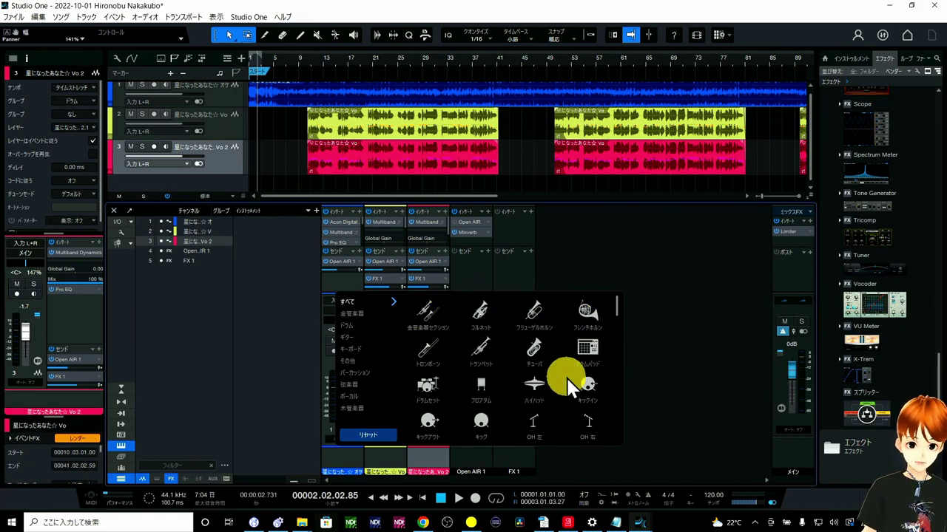
click(426, 389)
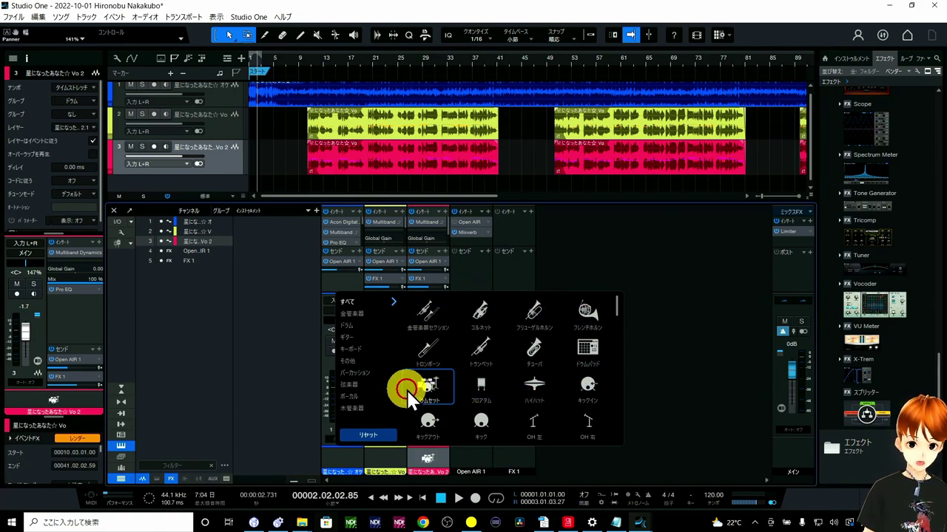
click(386, 455)
click(386, 455)
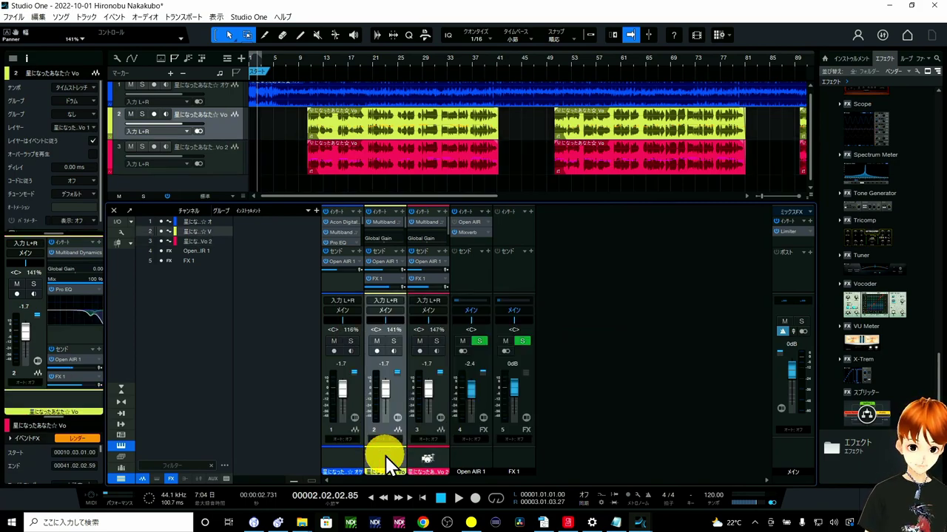
click(386, 454)
click(546, 347)
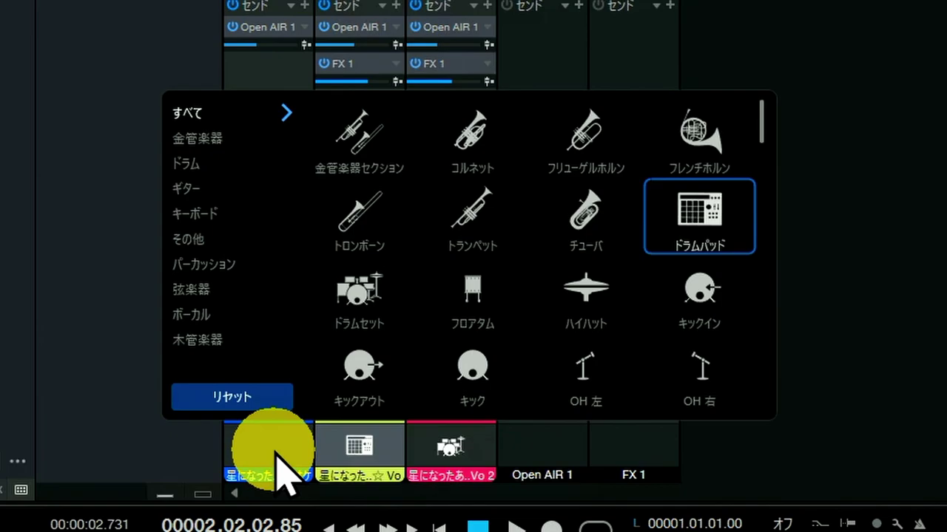
- Assign the FX icon from the その他 (other) category to the Open AIR 1 channel
click(535, 433)
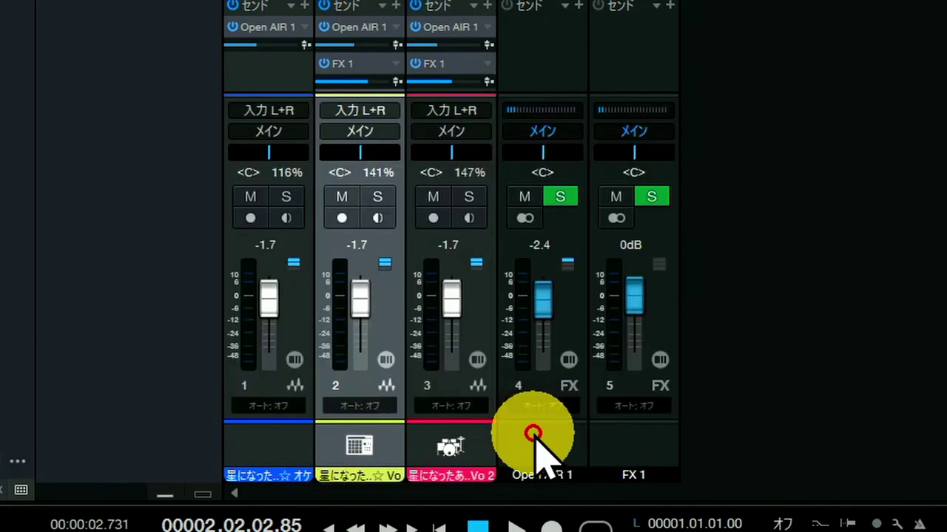
click(545, 449)
click(545, 448)
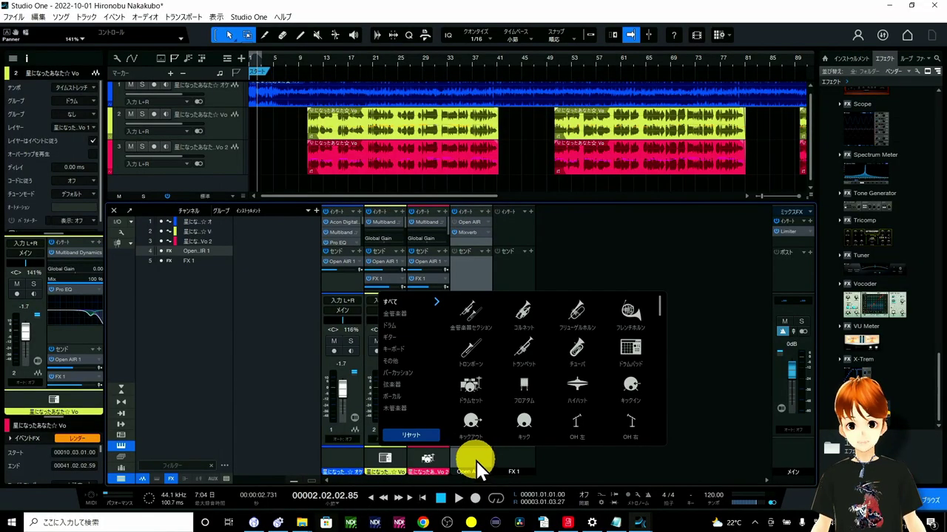
click(400, 361)
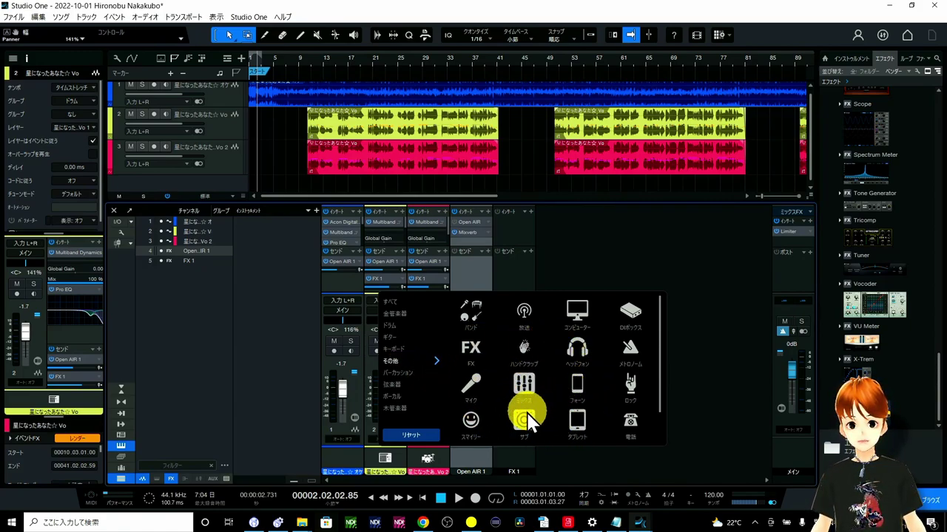
click(471, 360)
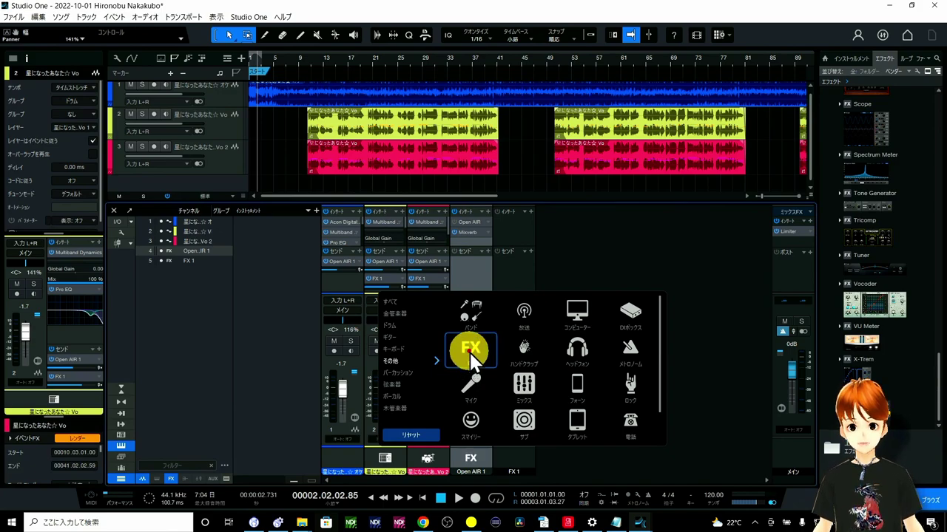
click(616, 272)
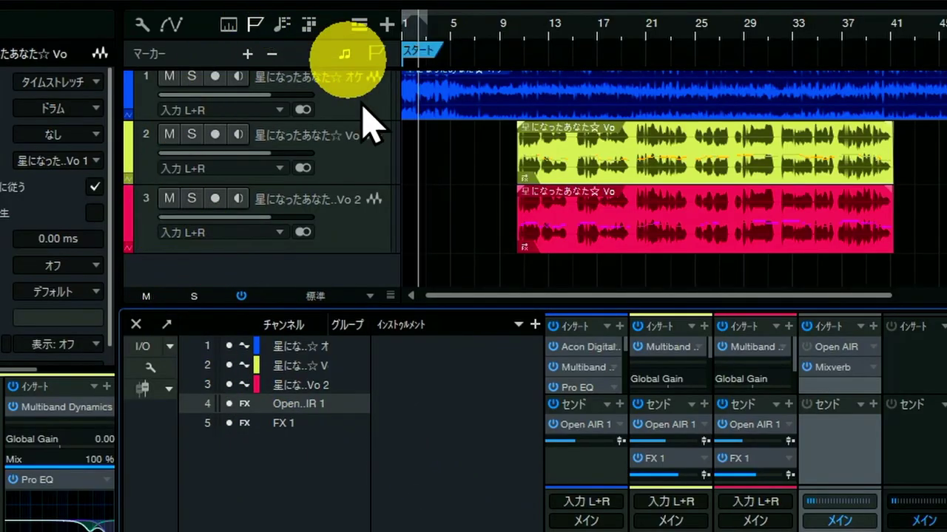
- Enable トラックのアイコンを表示 (show track icons) in the arrangement's track list options
scroll(263, 181, up, 1)
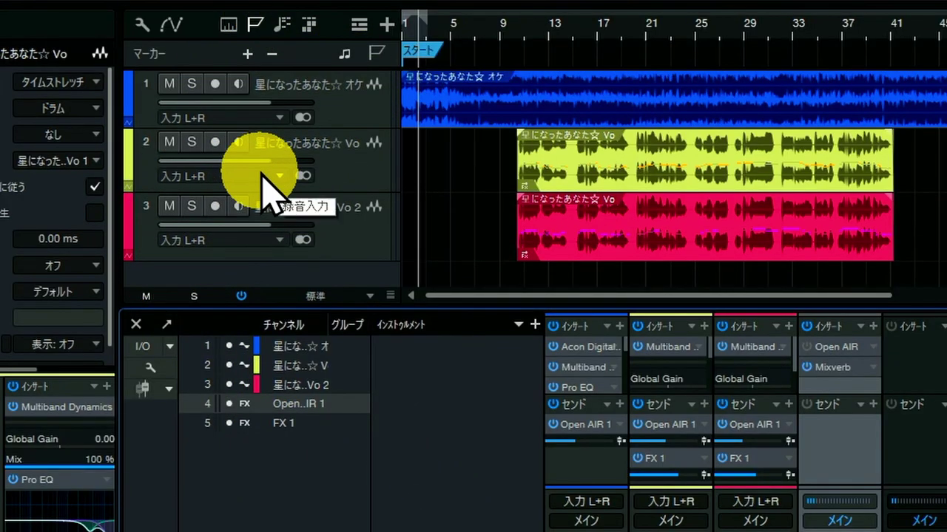
click(142, 23)
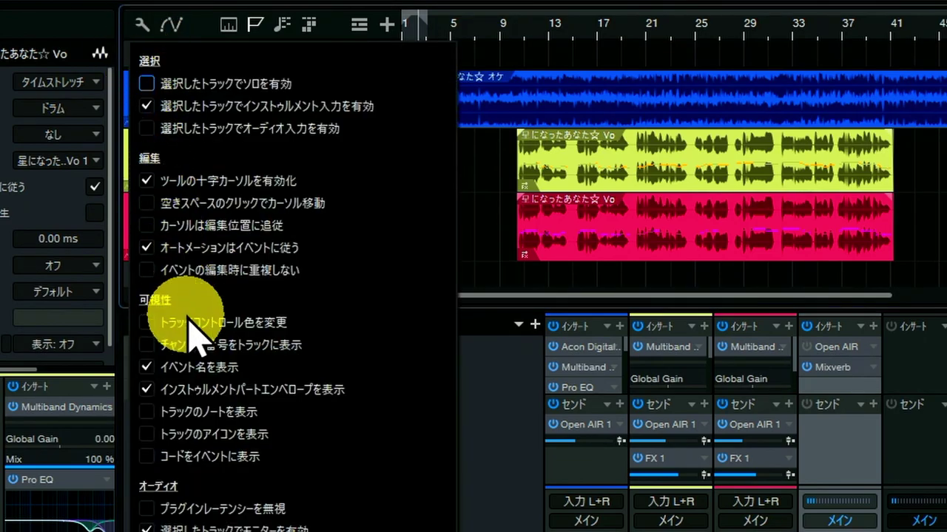
click(147, 433)
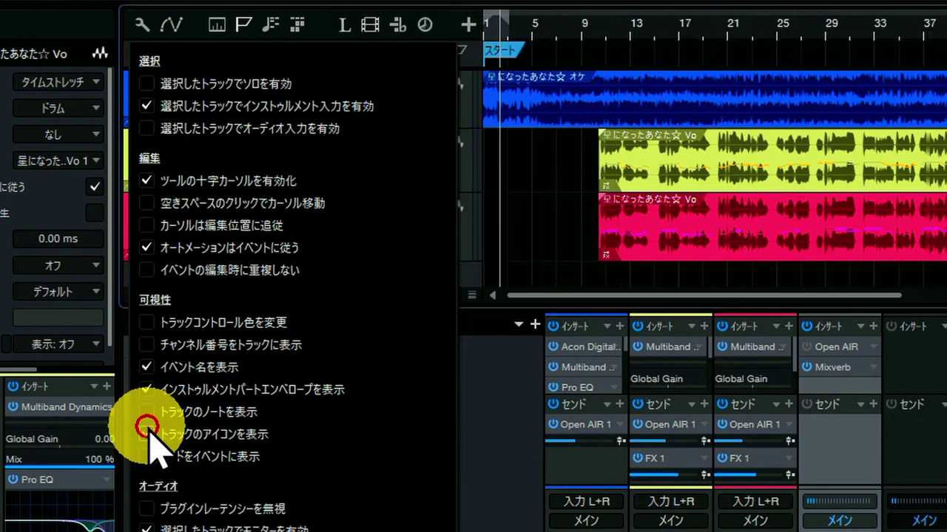
click(484, 524)
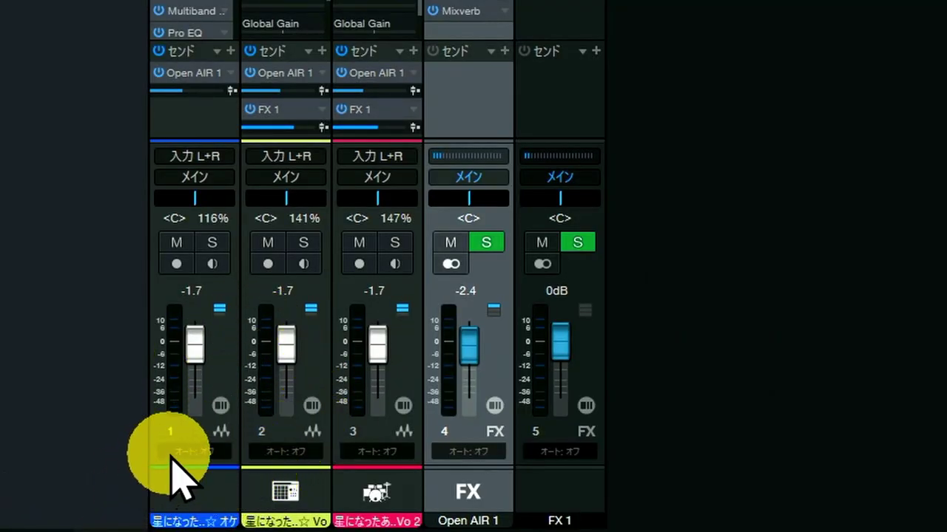
- Examine the icon area in the channel editors of the オケ and Vo channels, and close the editor
click(221, 406)
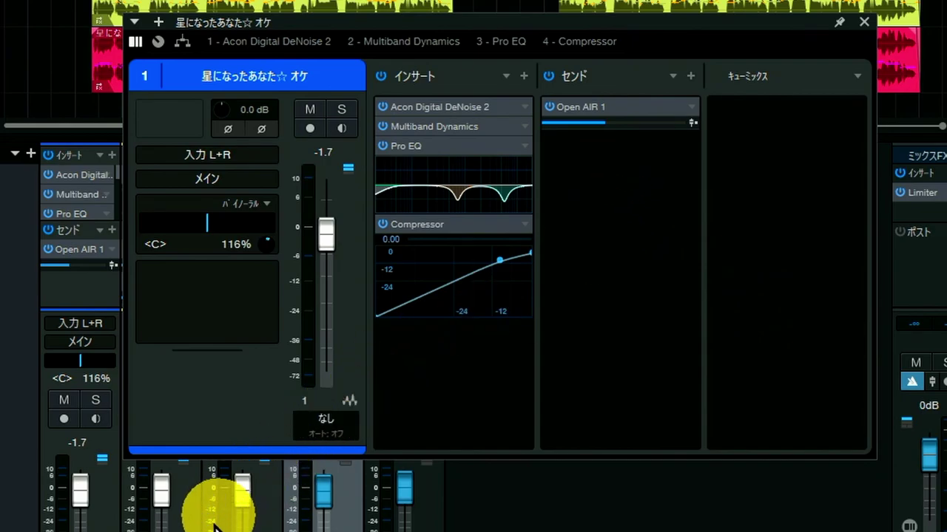
click(181, 506)
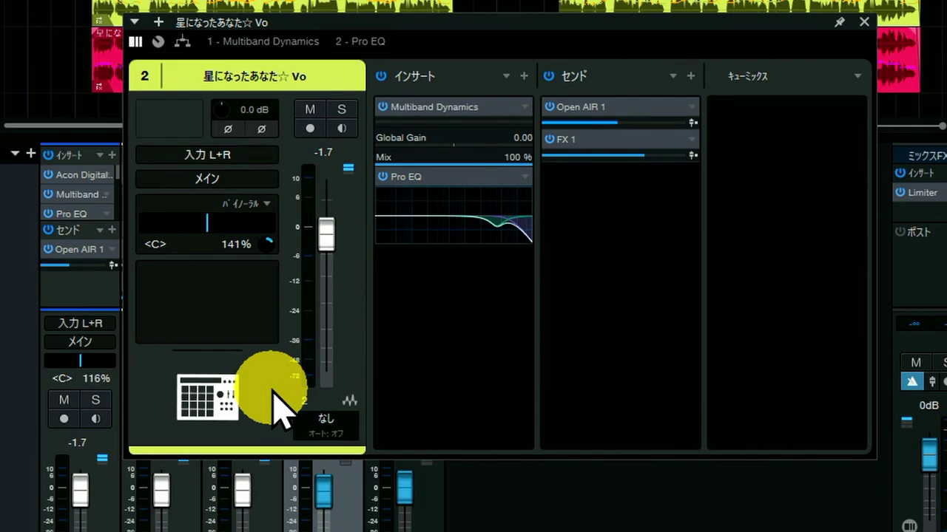
click(864, 22)
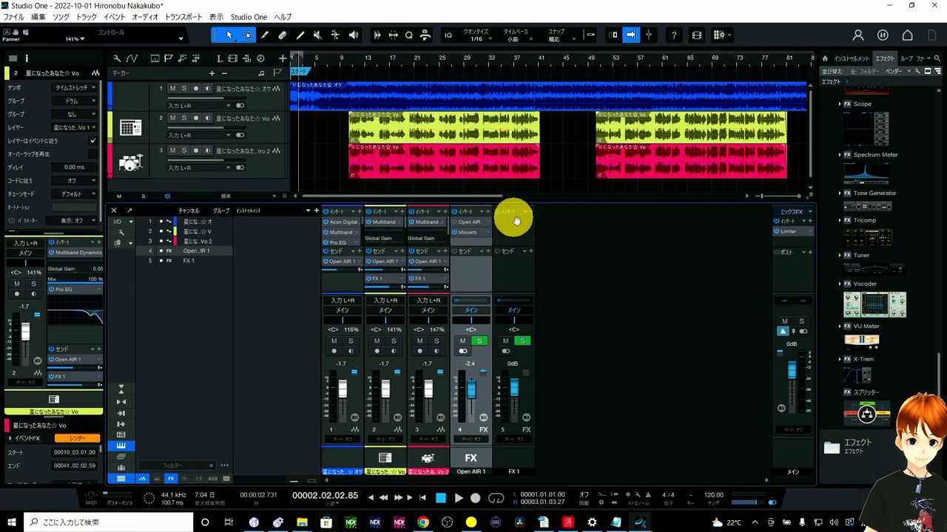
- Increase the console's height so it extends over most of the track area
drag(527, 203, 500, 110)
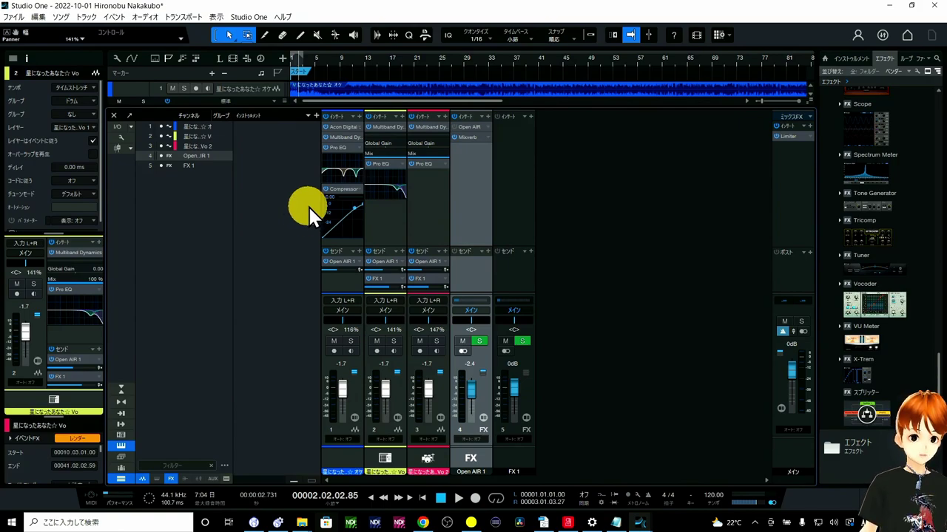
- Collapse the Pro EQ and Compressor displays in the オケ channel's inserts, and expand the Pro EQ curve again
click(338, 148)
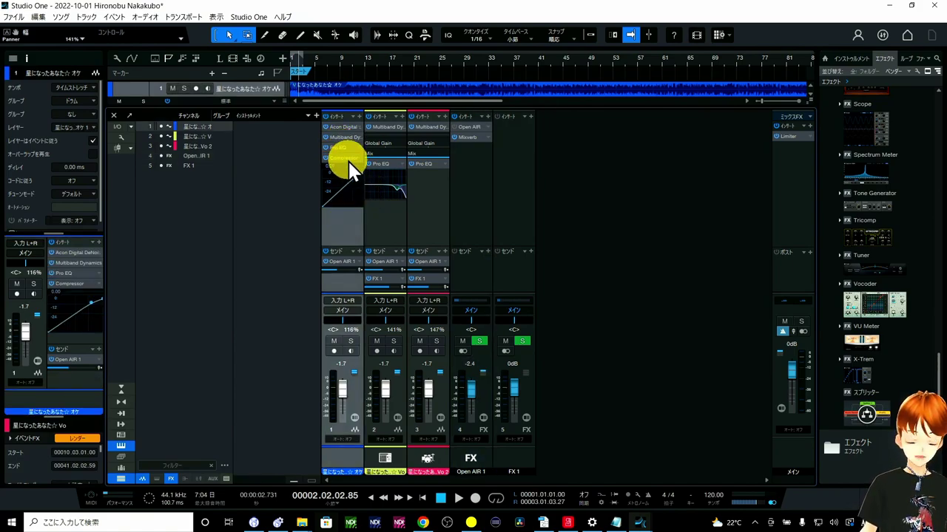
click(347, 160)
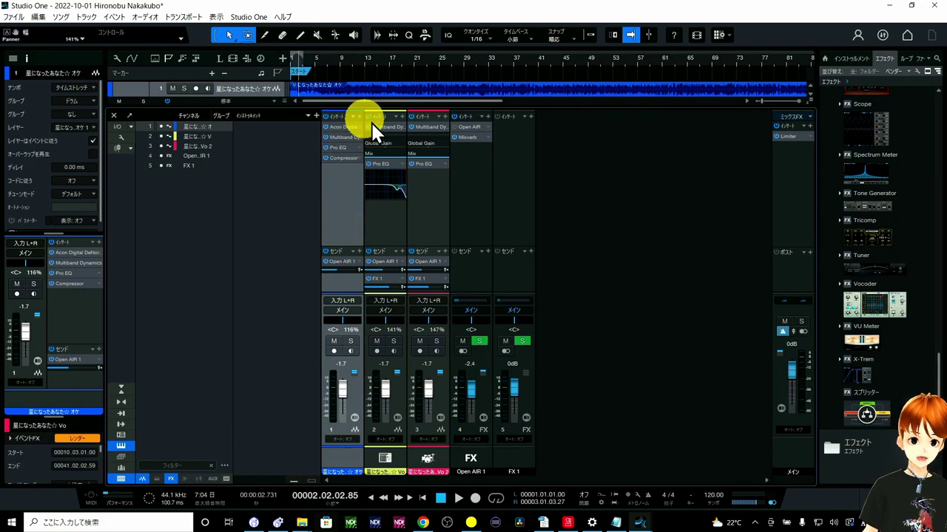
click(342, 148)
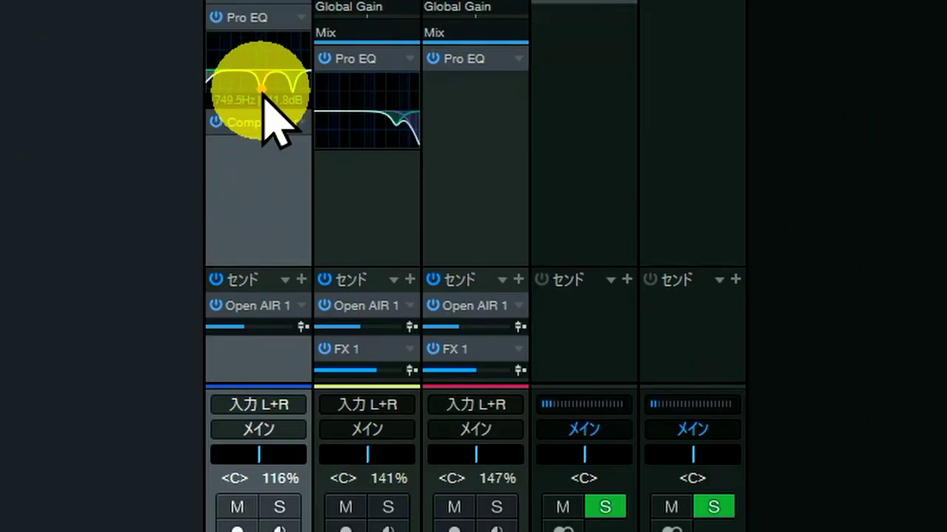
- Turn the two mid-band cuts of the オケ channel's Pro EQ into boosts, with HMF-Gain at about 9.45 dB, directly in the console's curve
drag(261, 91, 250, 54)
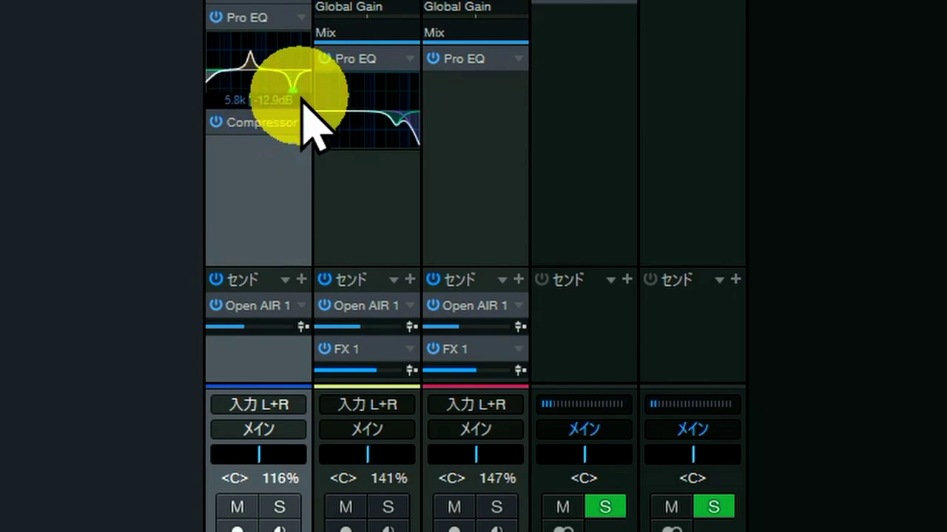
drag(302, 98, 307, 63)
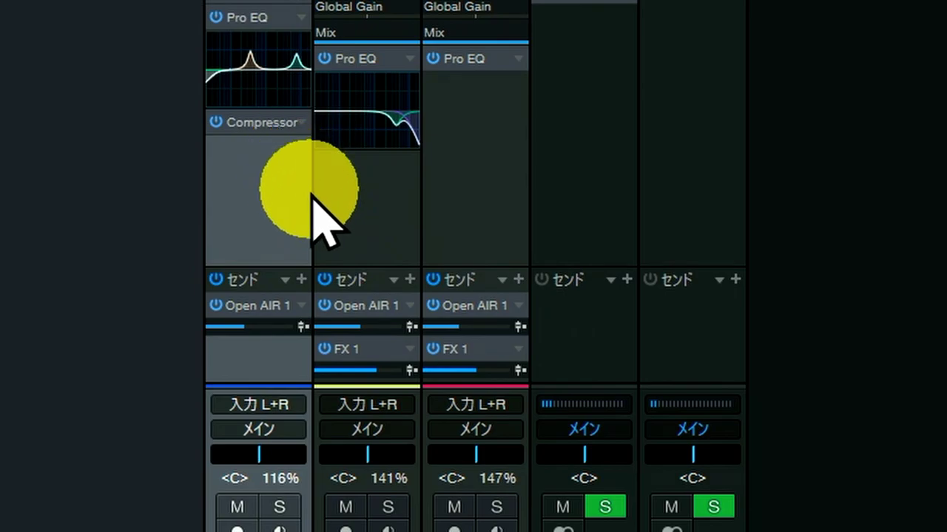
click(268, 20)
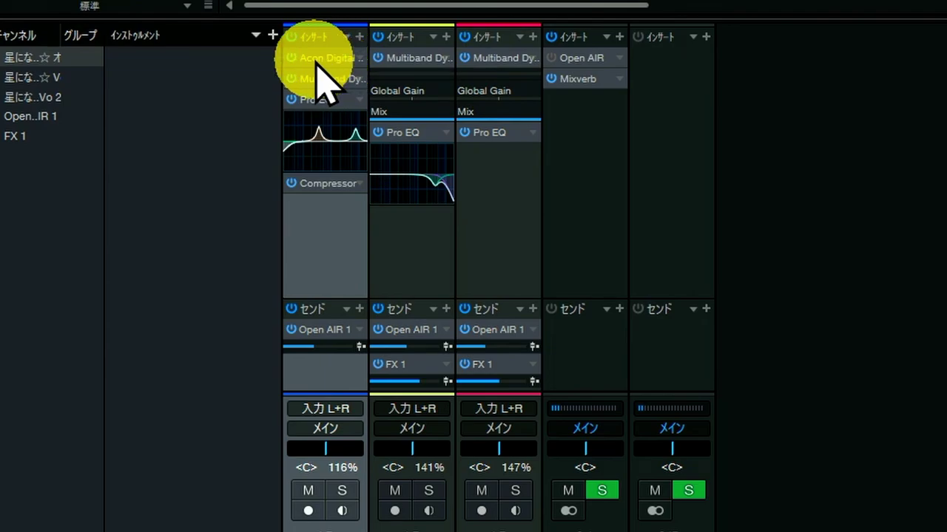
- Expand the Acon Digital DeNoise 2 controls in the オケ channel's inserts and add Low Shelf Frequency to its micro-edit parameters
click(319, 65)
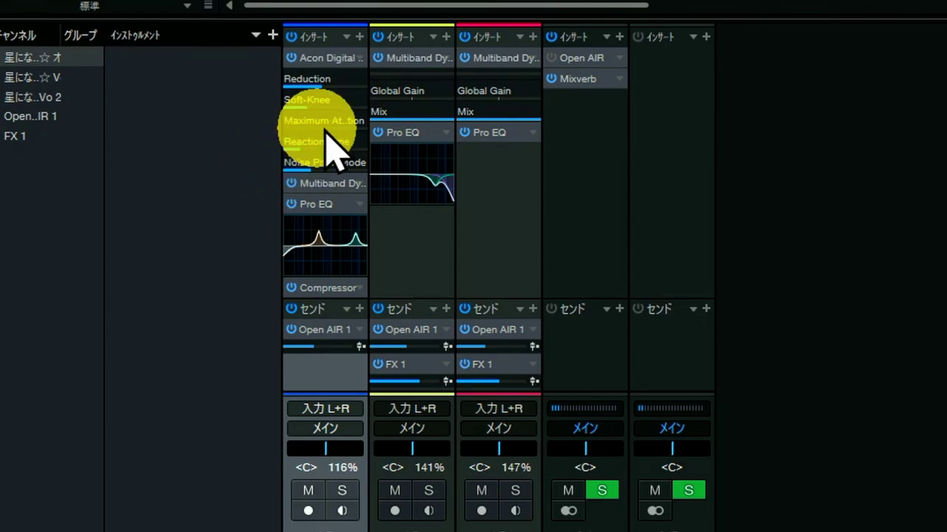
right_click(339, 65)
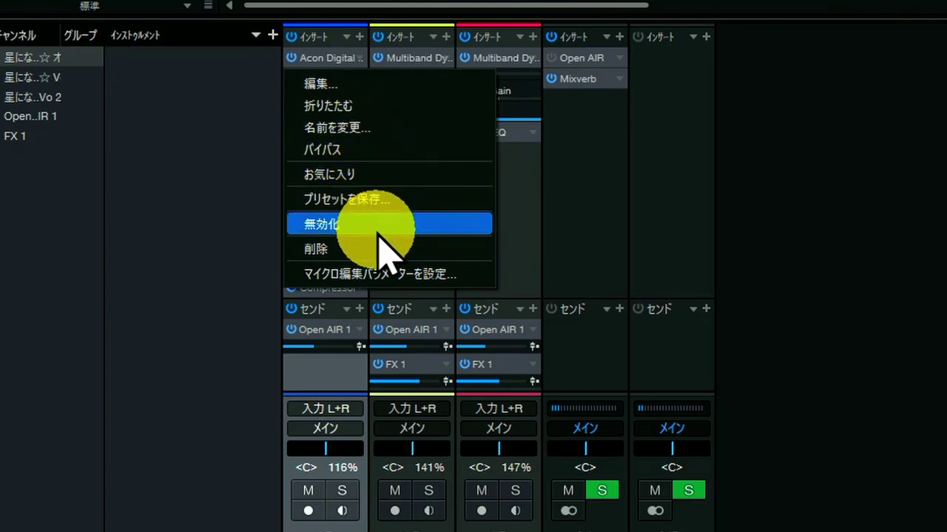
click(483, 276)
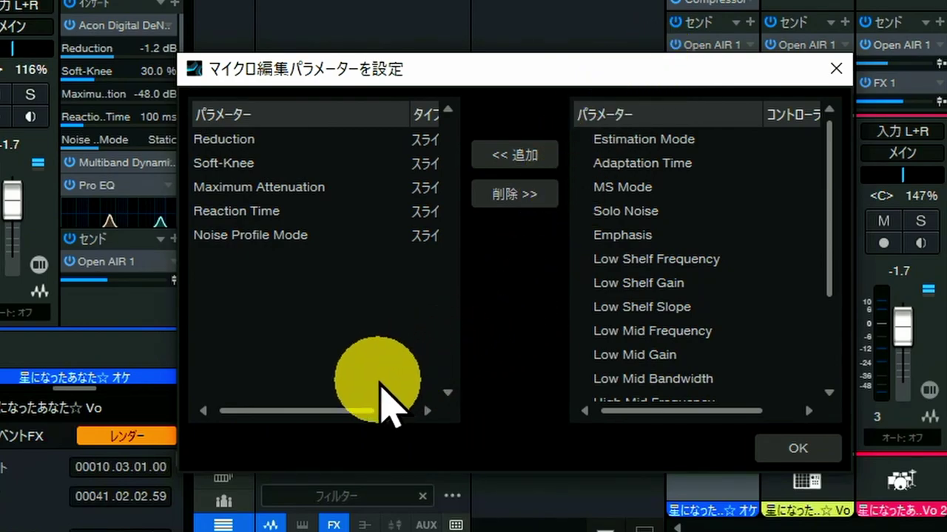
click(678, 263)
double_click(678, 263)
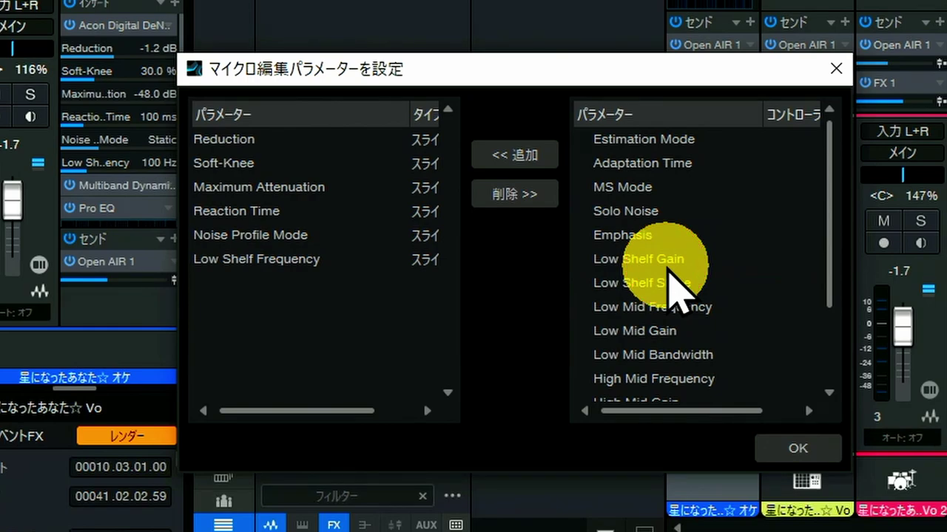
- Remove Maximum Attenuation from DeNoise 2's micro-edit parameters and close the parameter settings
click(318, 189)
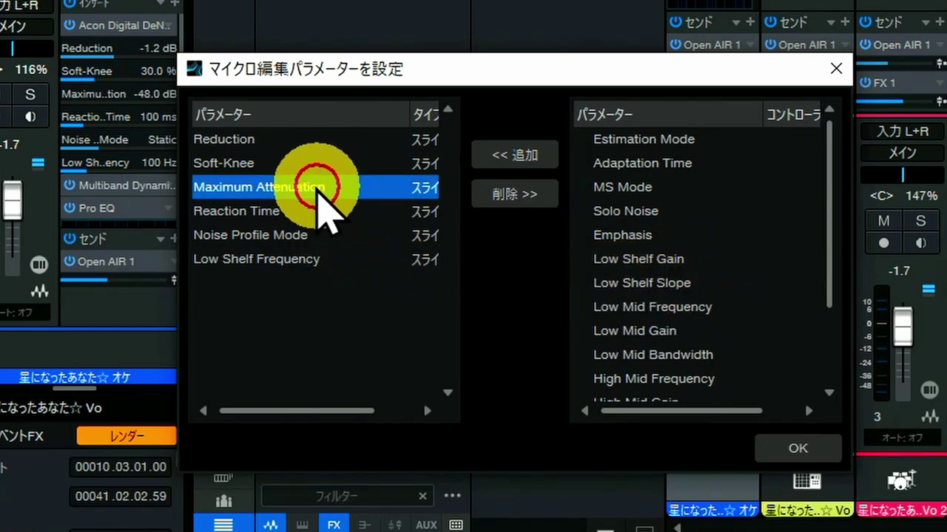
click(284, 190)
click(285, 190)
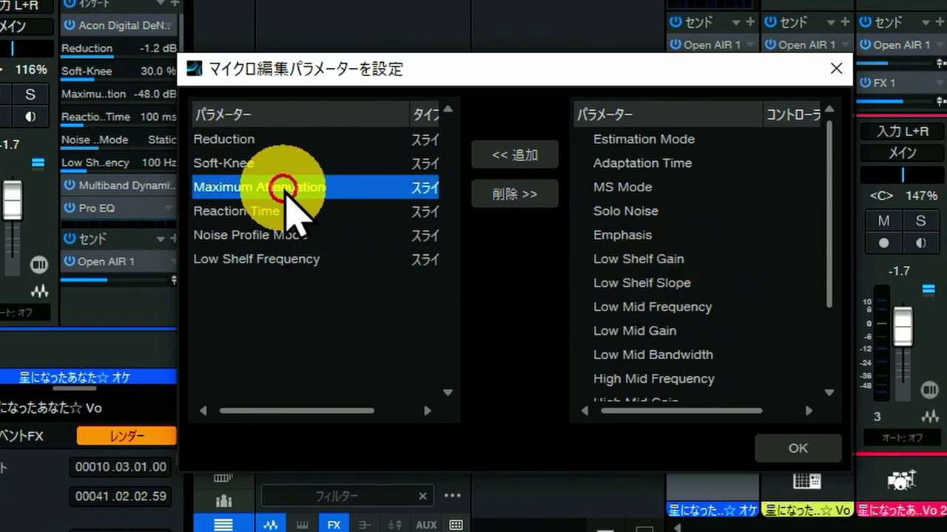
click(490, 200)
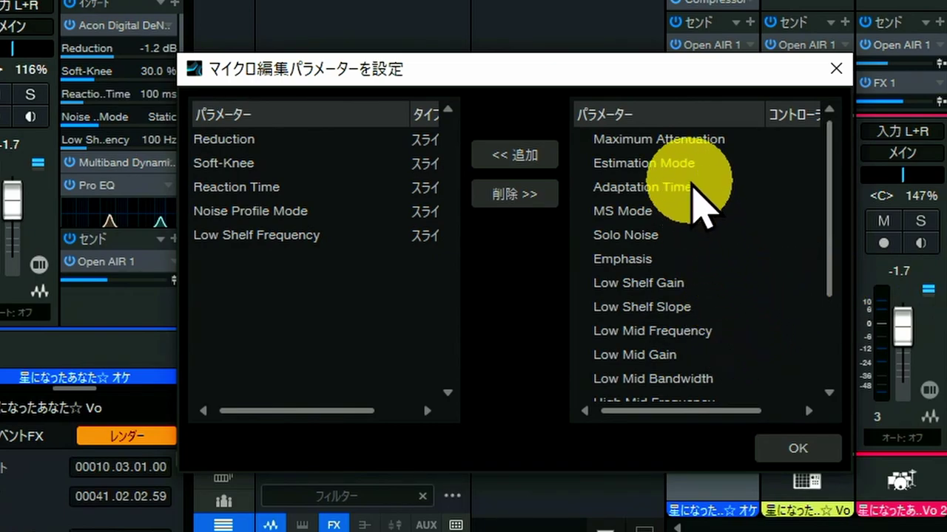
scroll(695, 207, down, 3)
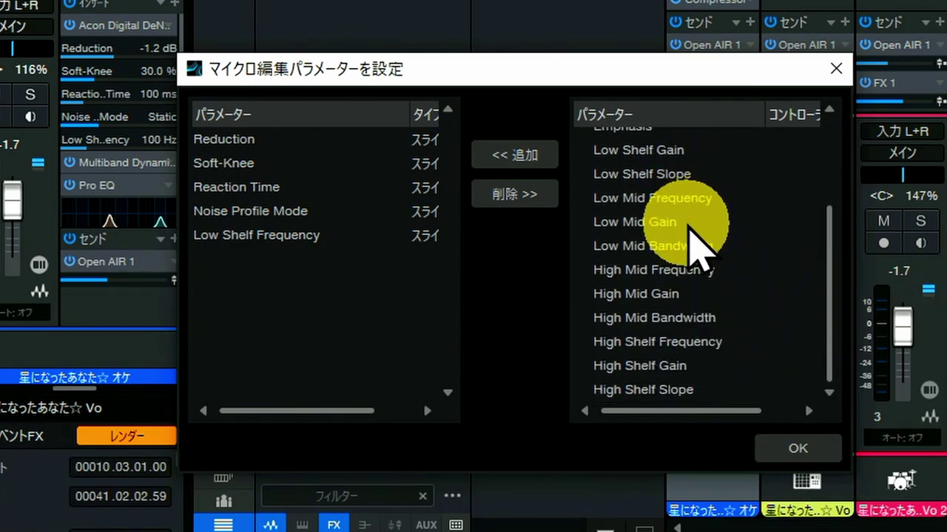
scroll(699, 247, up, 2)
scroll(695, 244, up, 1)
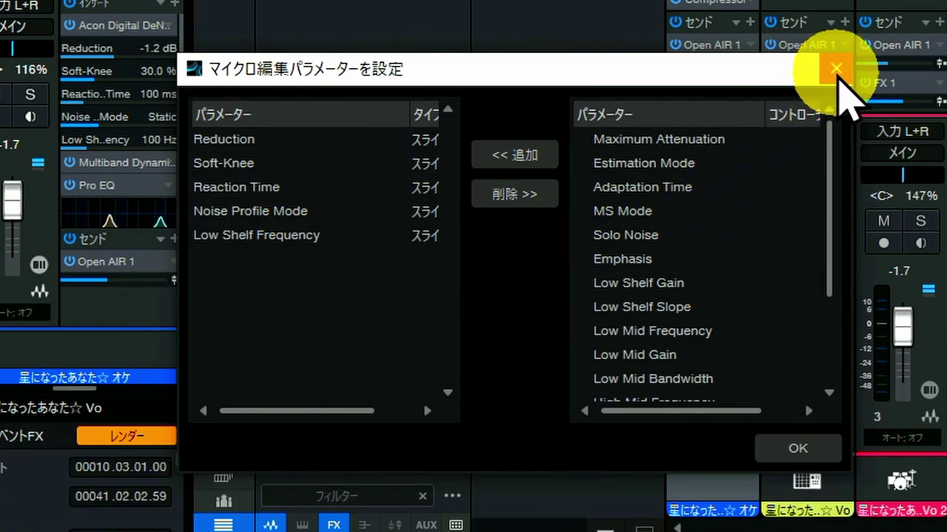
click(835, 71)
mouse_move(826, 100)
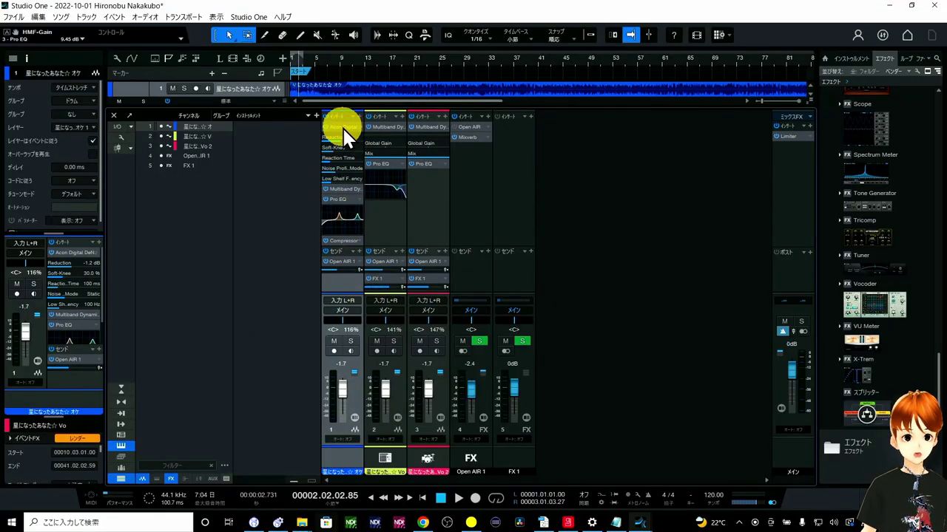
- Open the DeNoise 2 editor from the オケ channel and set Reduction to about -0.4 dB and Maximum attenuation to about -47.6 dB
click(354, 128)
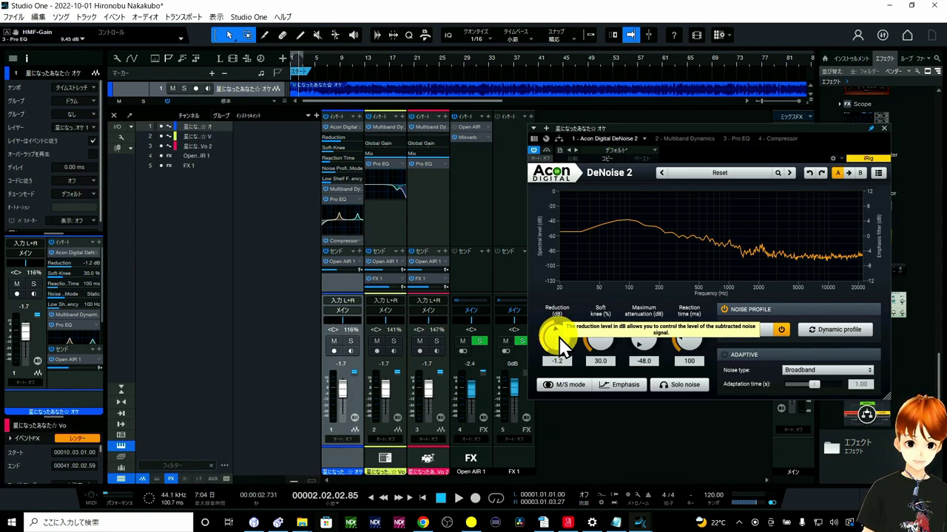
drag(560, 337, 559, 332)
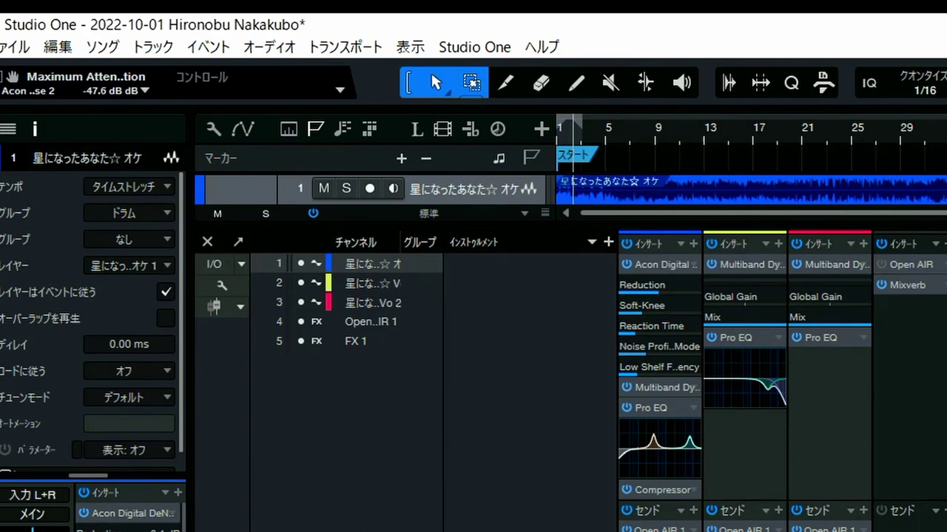
- Review the parameters available for DeNoise 2's micro-edit display against its plug-in editor, and close the parameter settings
right_click(651, 263)
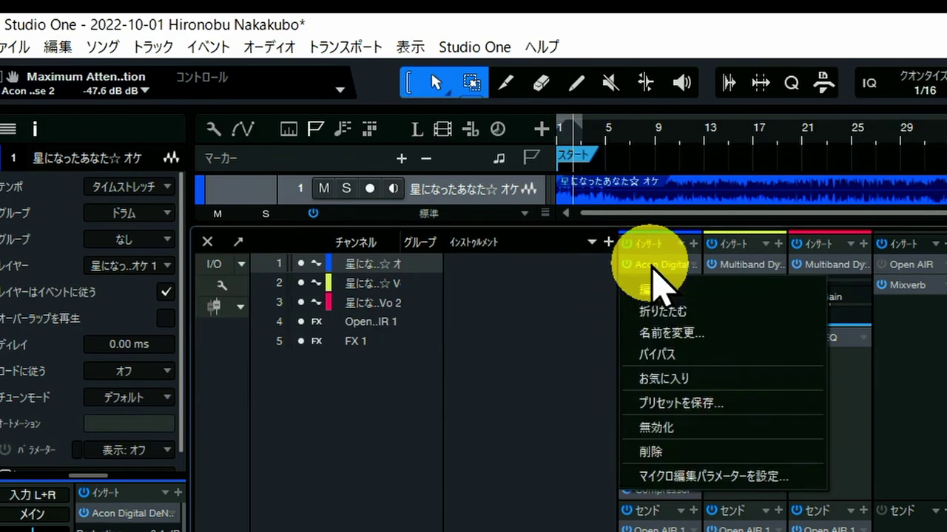
click(657, 476)
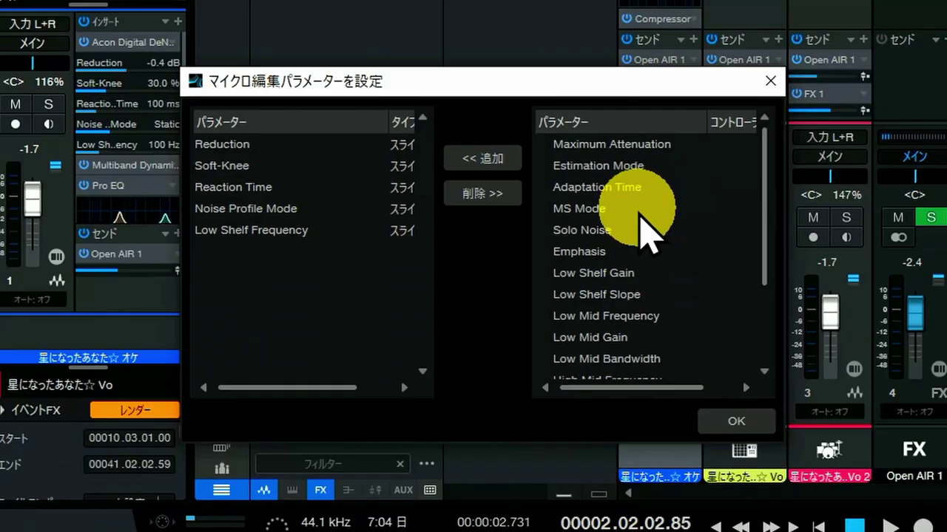
scroll(641, 213, down, 2)
scroll(640, 212, up, 1)
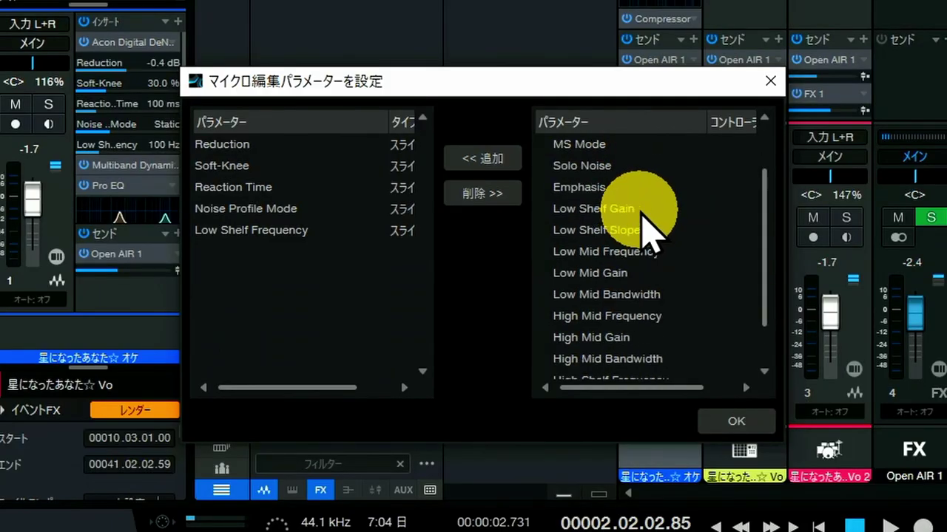
scroll(641, 213, down, 1)
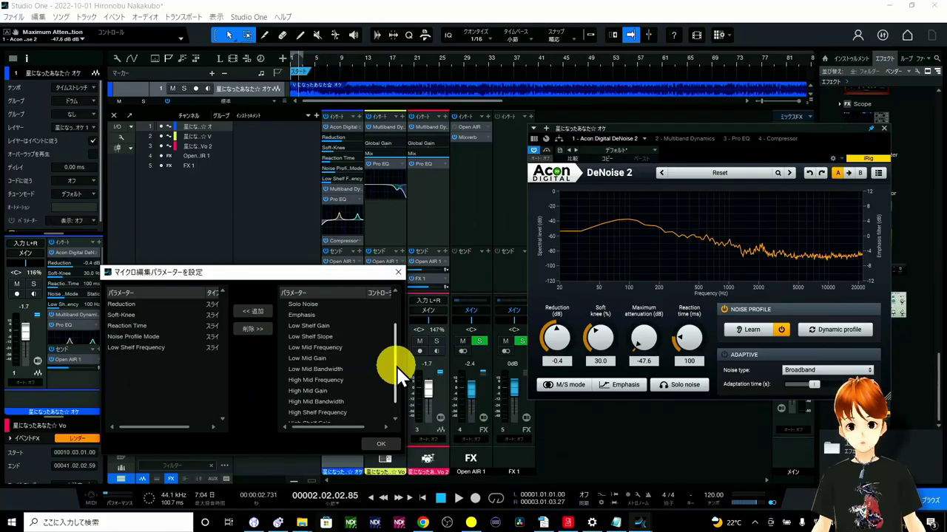
drag(395, 368, 395, 388)
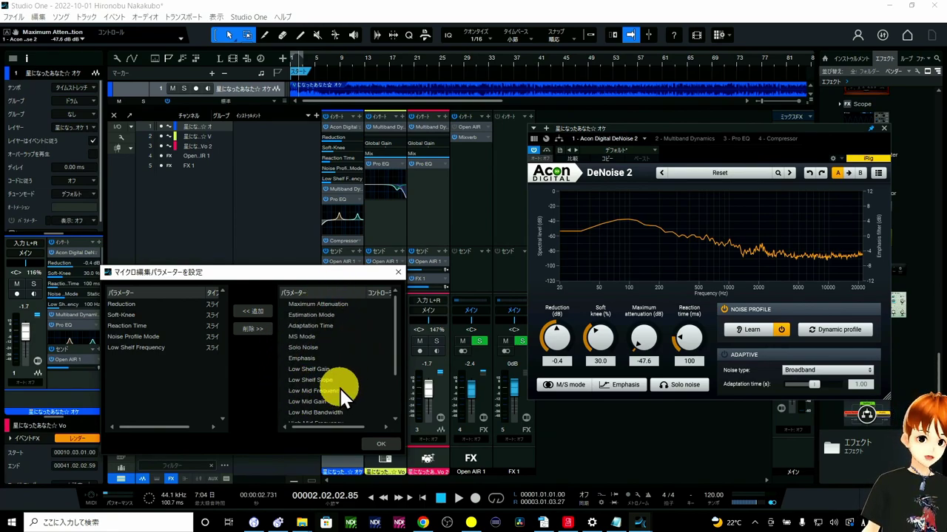
click(377, 444)
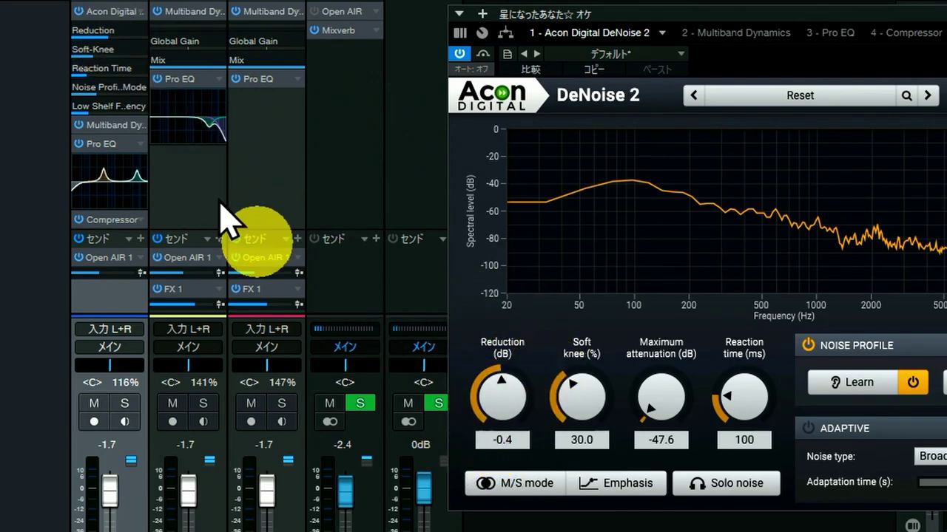
- Set DeNoise 2's Reduction to about -1.8 dB through its micro-edit control in the console, and close the plug-in editor
mouse_move(115, 42)
mouse_down()
mouse_move(130, 33)
mouse_move(111, 44)
mouse_move(113, 55)
mouse_move(123, 38)
mouse_move(99, 35)
mouse_move(109, 32)
mouse_up()
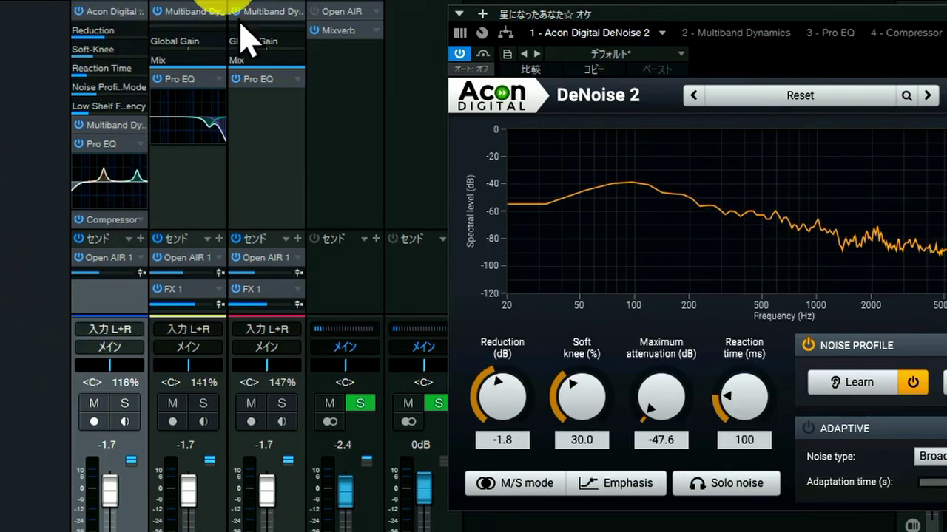
mouse_move(172, 308)
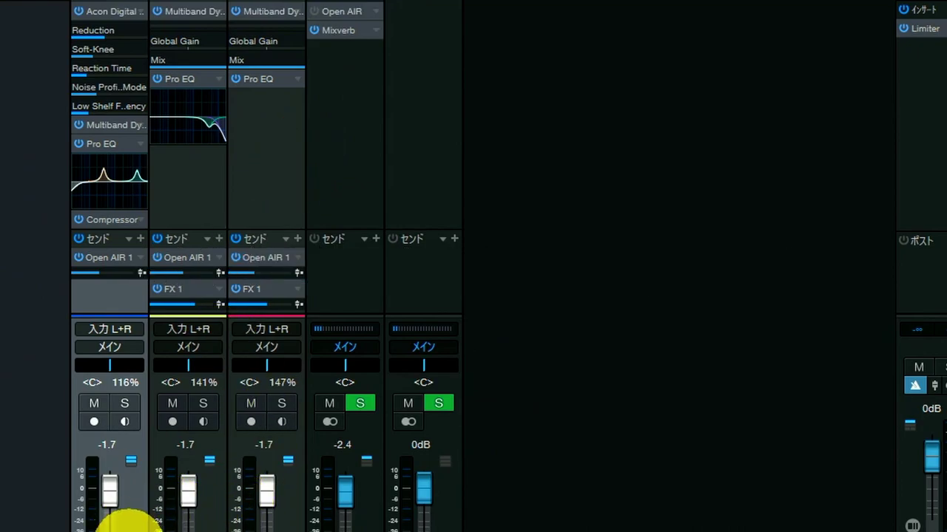
- Compare the channel editors of the オケ, Vo, Vo 2 and Open AIR 1 channels by switching between them from the console, and close the editor
double_click(124, 524)
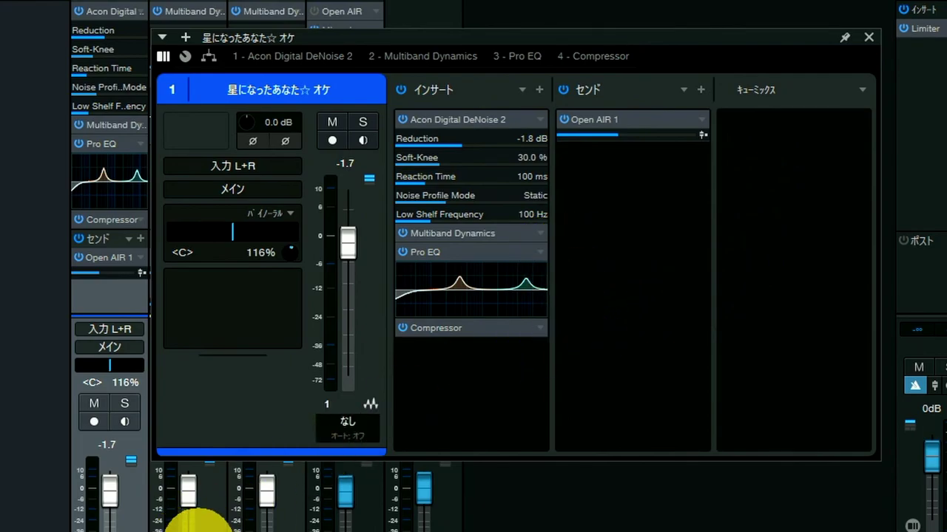
click(203, 521)
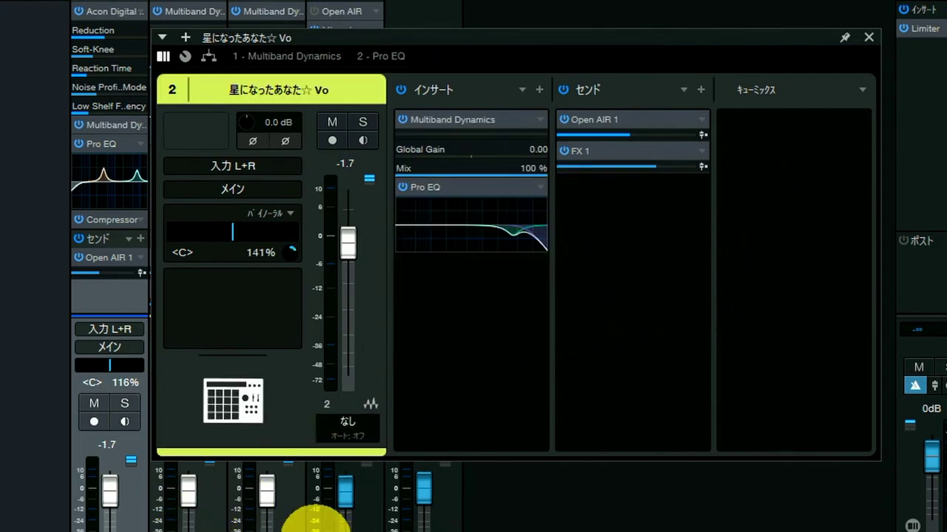
click(292, 520)
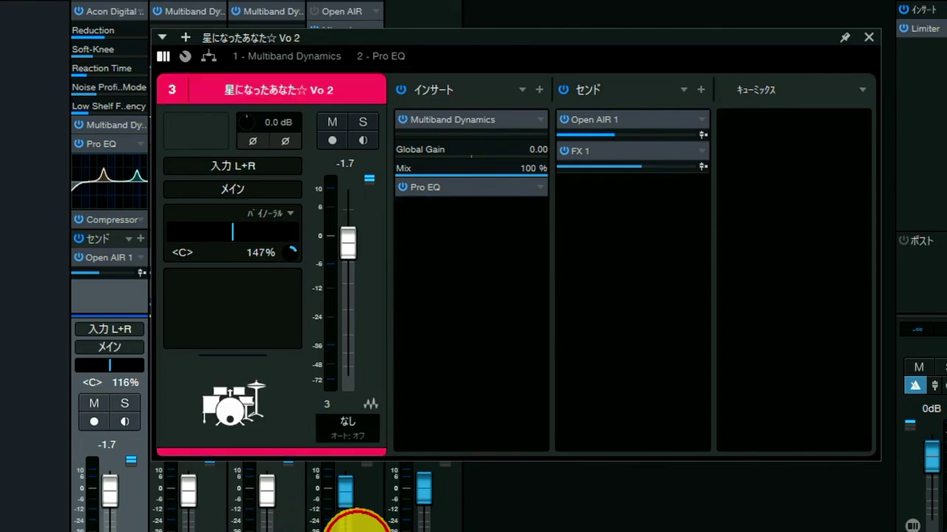
click(366, 521)
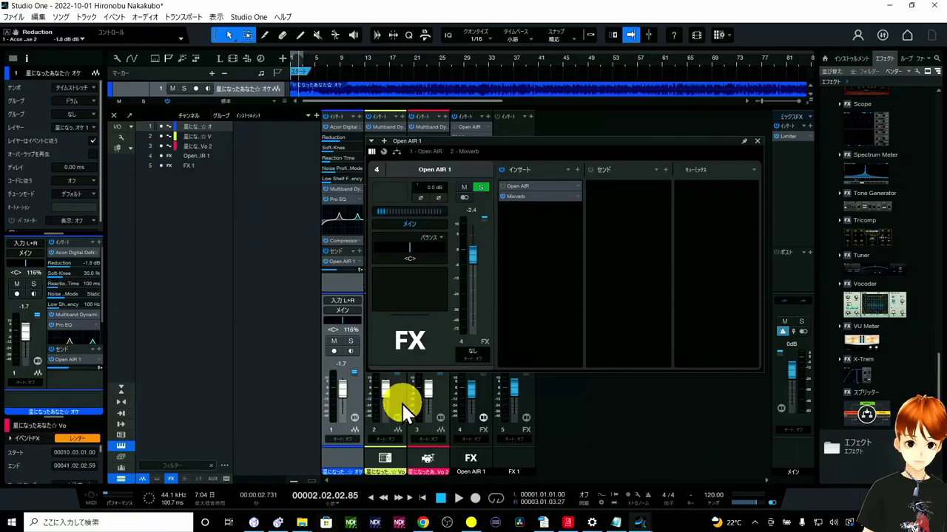
click(396, 406)
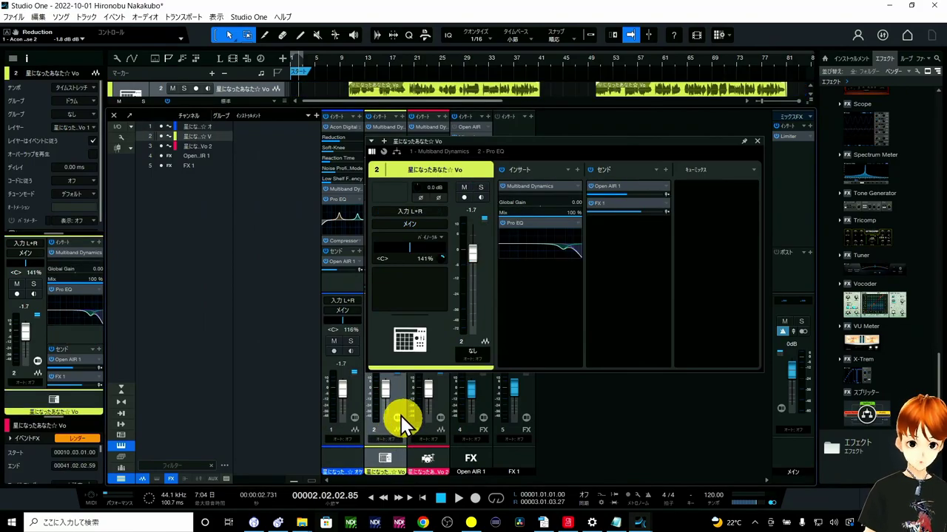
click(358, 400)
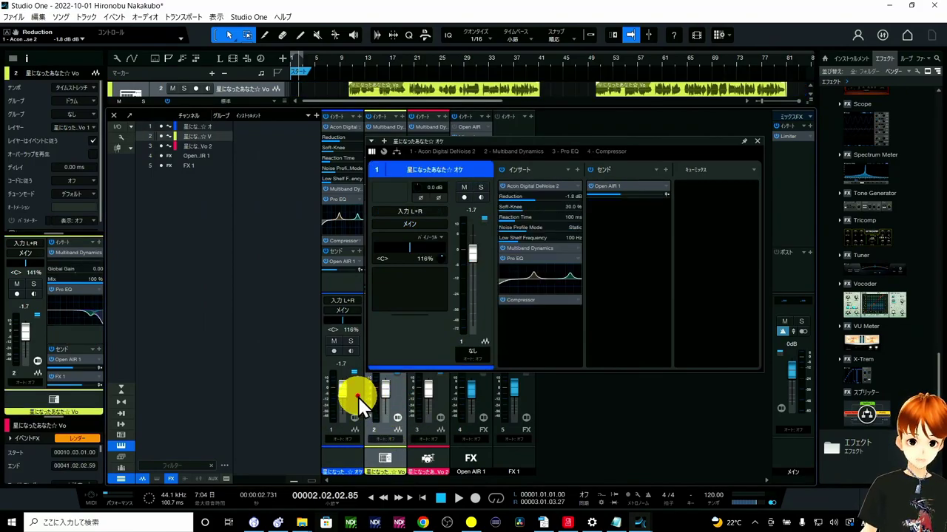
click(399, 406)
click(441, 406)
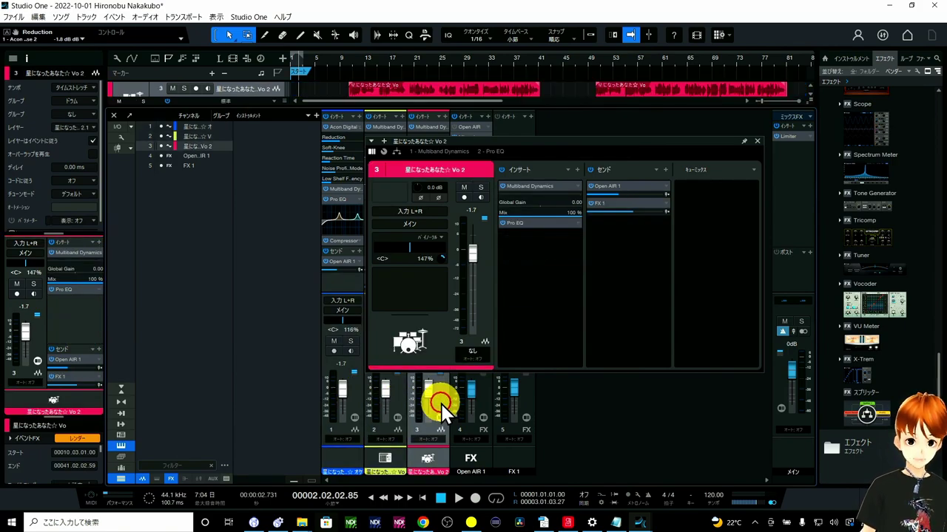
click(479, 403)
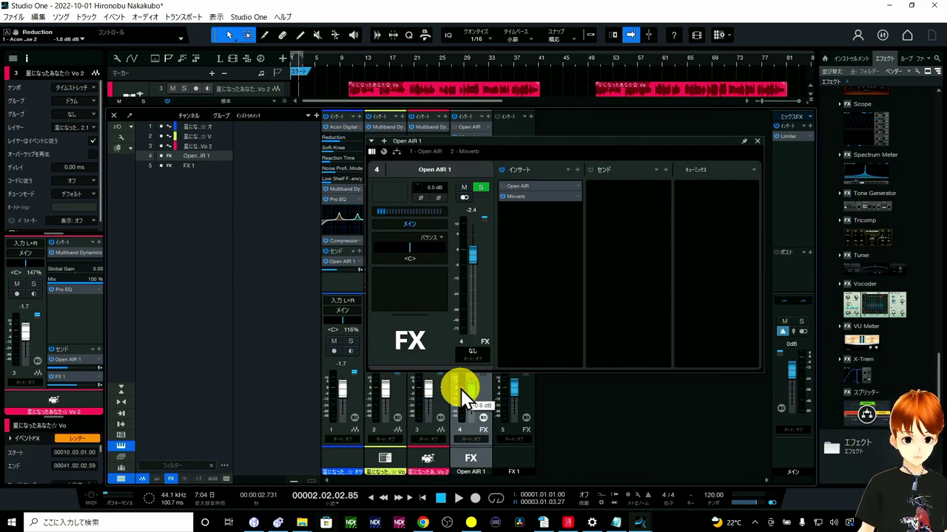
click(686, 193)
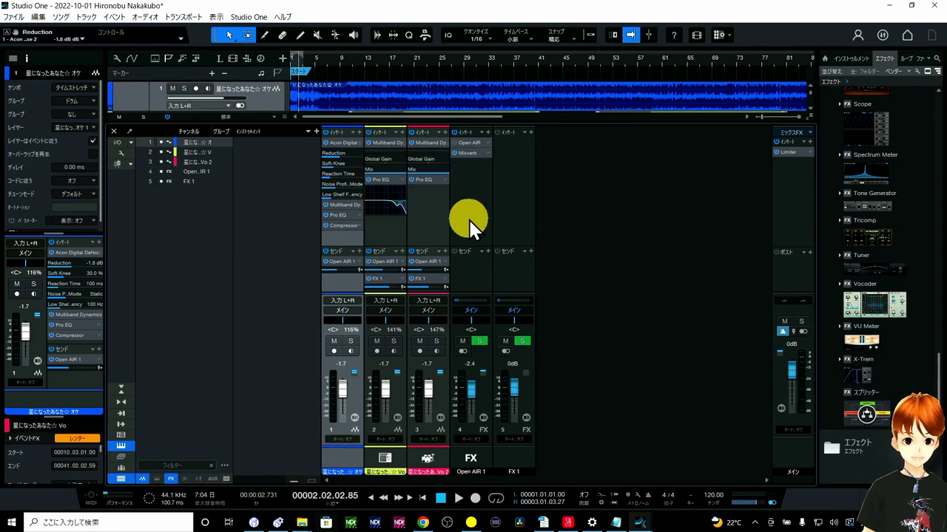
- Switch off the オケ channel's Pro EQ and view its Multiband Dynamics and Open AIR 1 editors
click(343, 205)
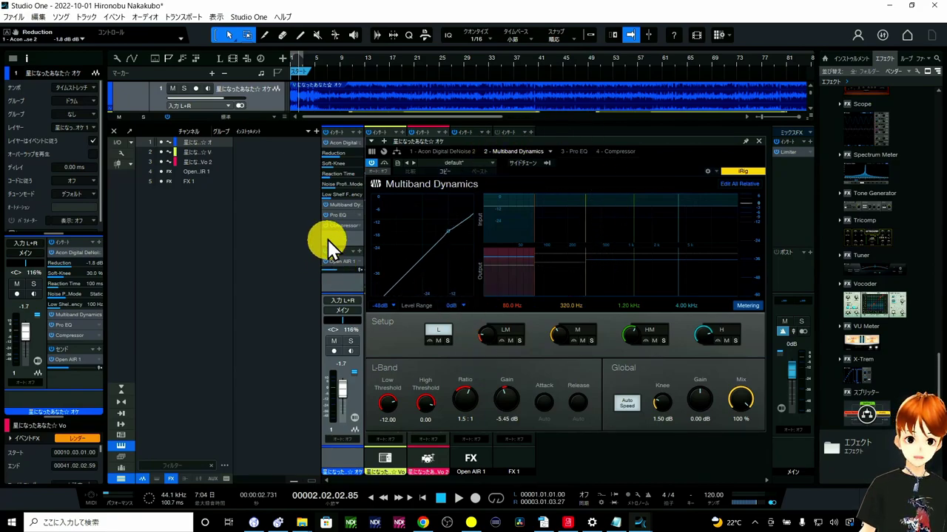
click(326, 216)
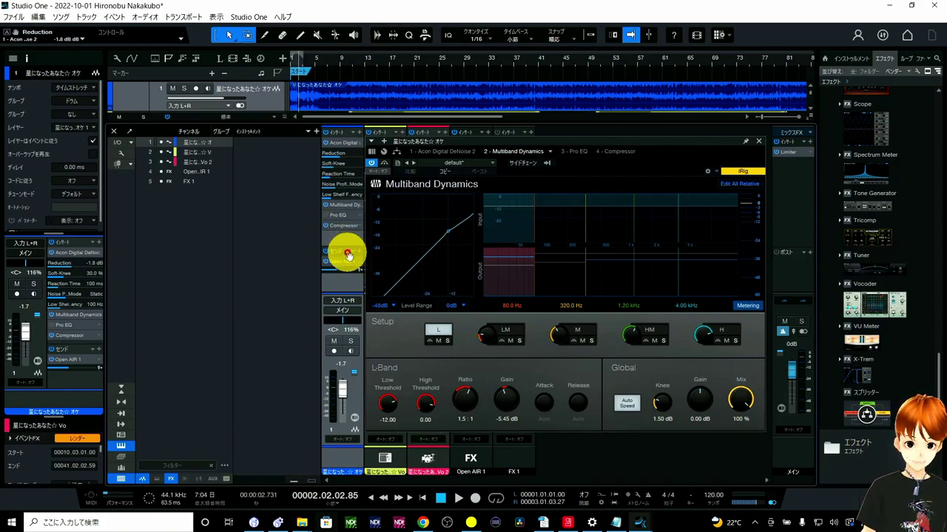
click(347, 254)
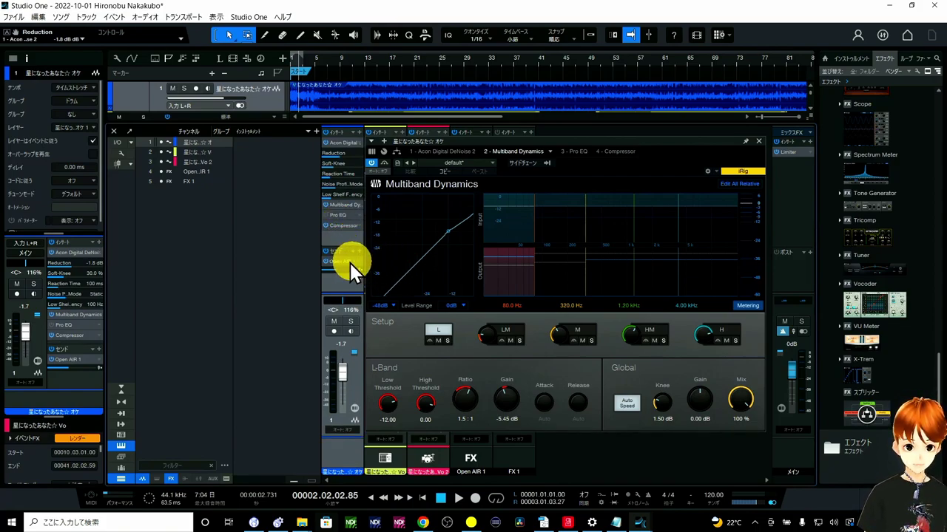
double_click(348, 262)
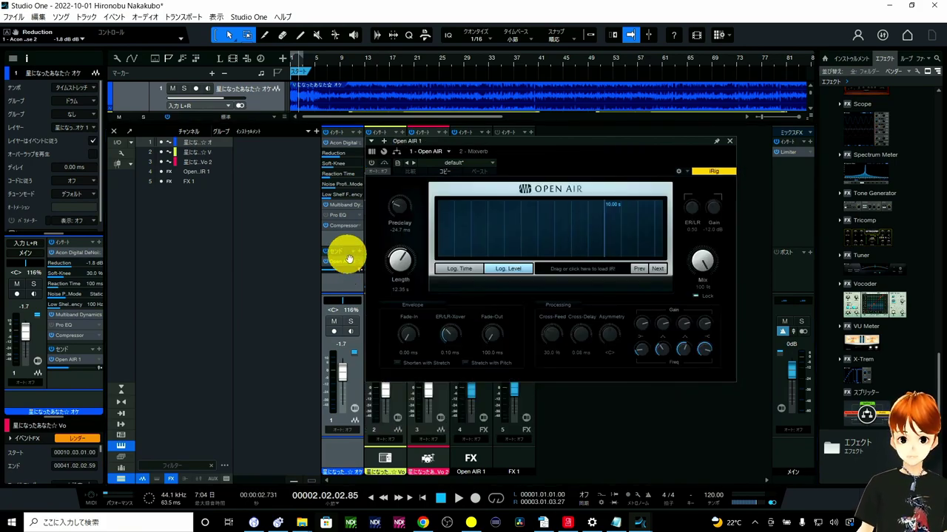
click(349, 252)
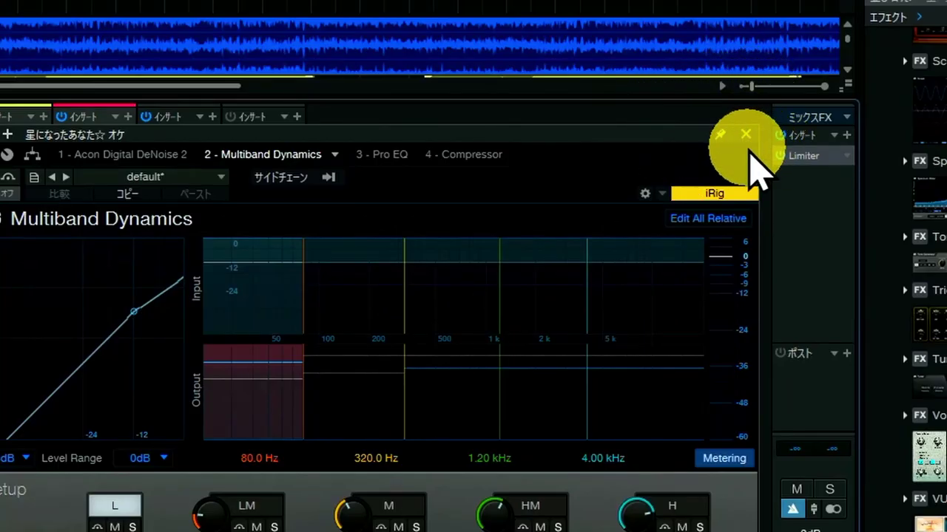
- Pin the オケ channel's plug-in editor window and move it clear of the console's insert slots
click(720, 134)
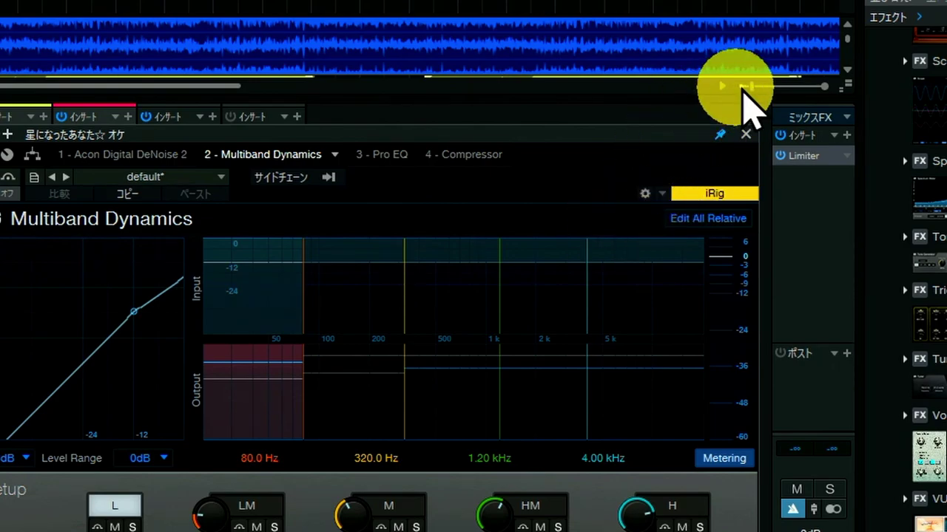
drag(644, 138, 873, 213)
click(505, 220)
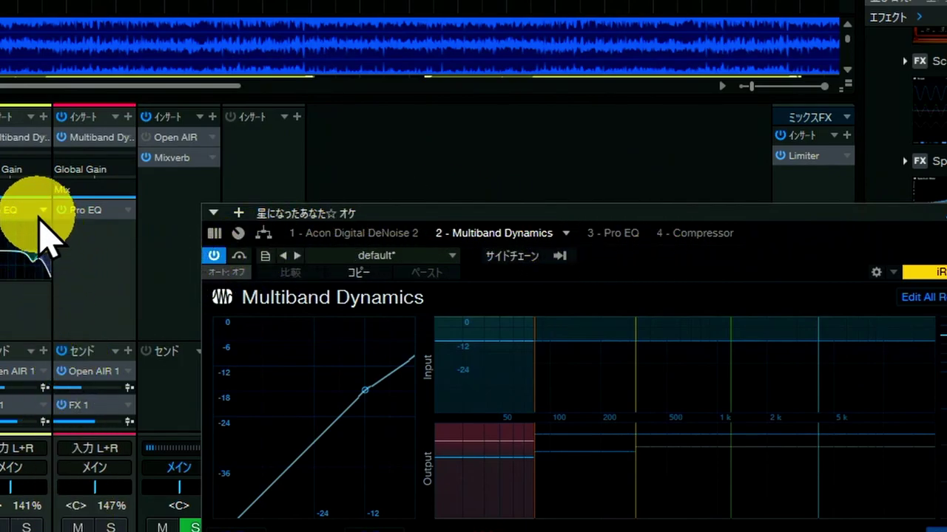
click(21, 214)
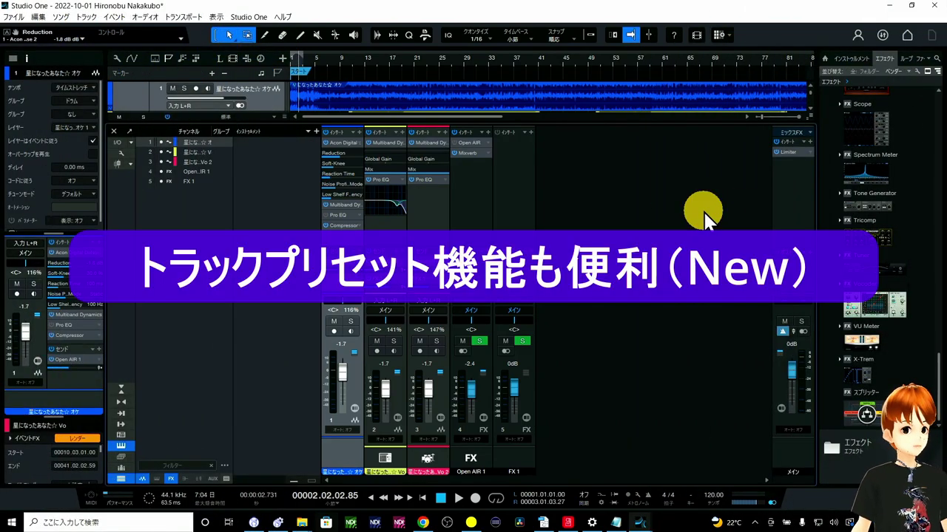
- Reduce the console's height so that all three tracks show in the arrangement
click(13, 17)
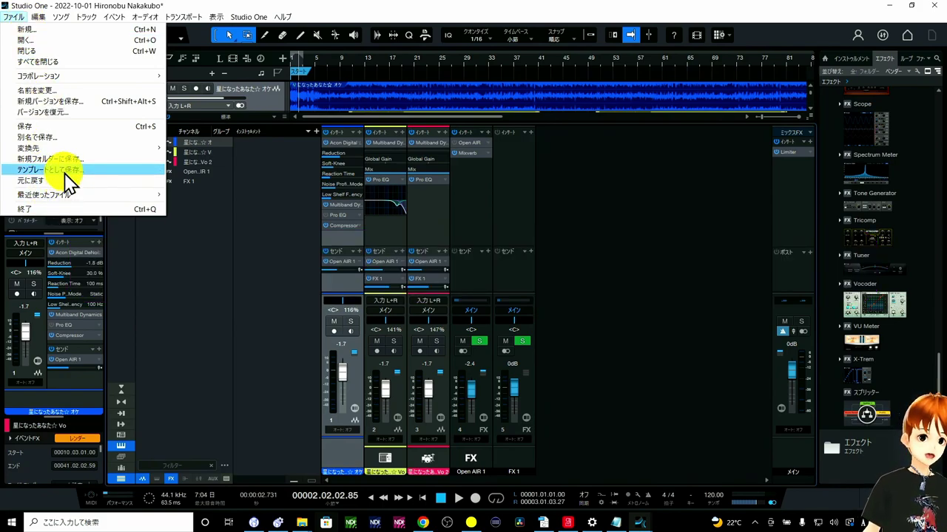
click(277, 234)
drag(284, 125, 287, 222)
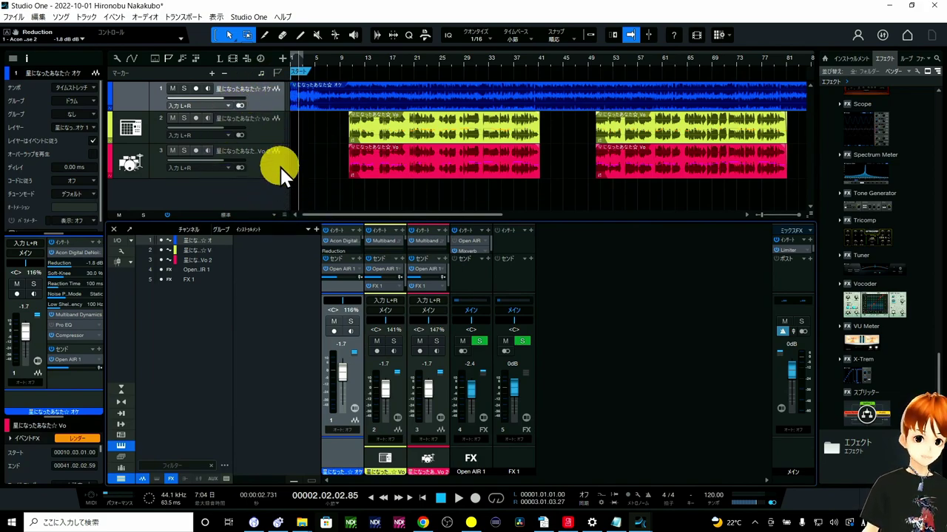
- Set DeNoise 2's Maximum attenuation on the オケ channel to about -39.2 dB
click(266, 103)
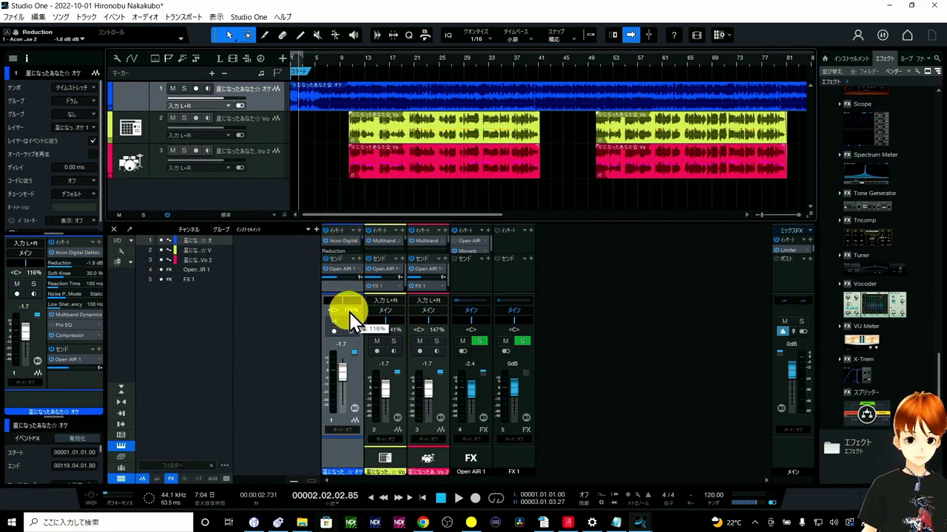
click(349, 242)
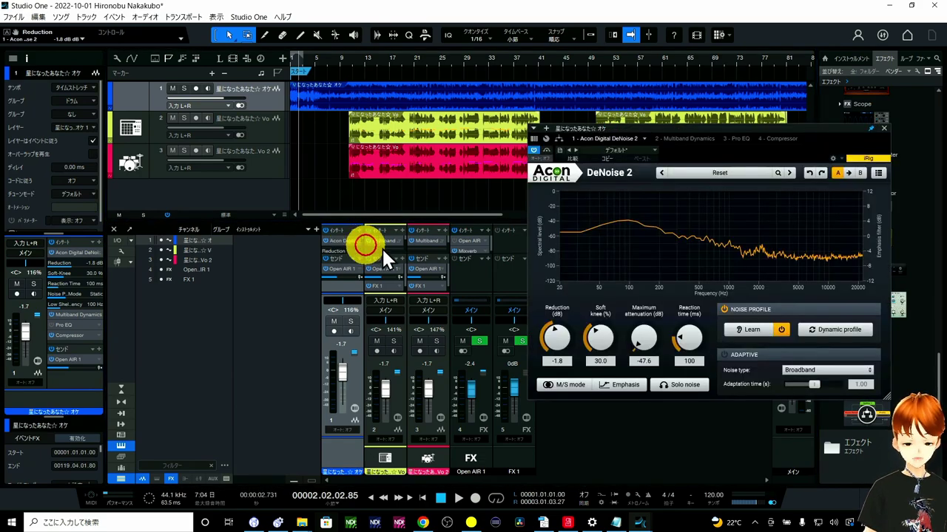
drag(642, 332, 657, 314)
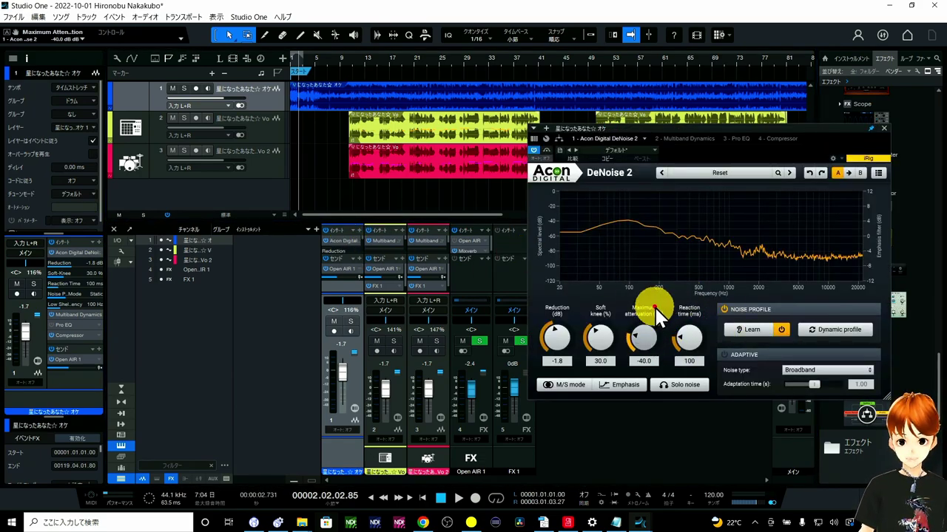
click(278, 247)
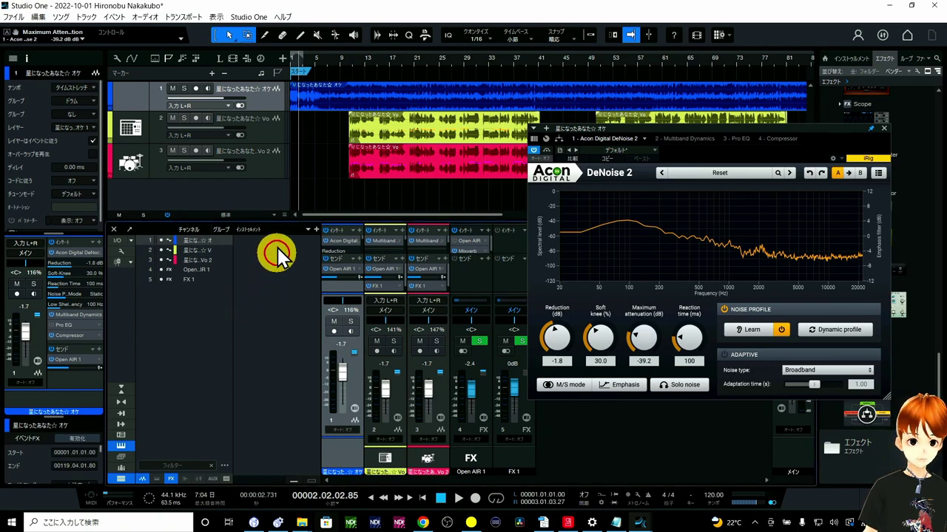
- Start saving the オケ track as a track preset and name the preset オケ
right_click(274, 108)
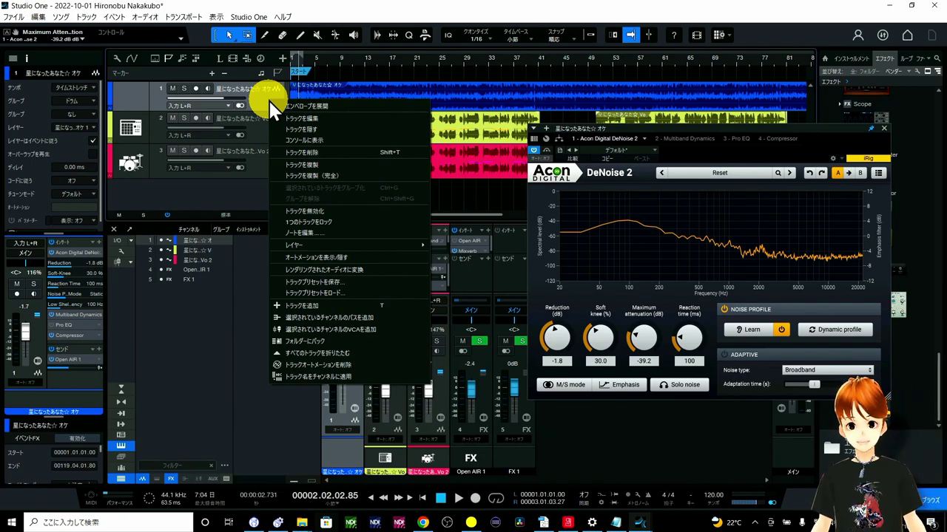
click(320, 284)
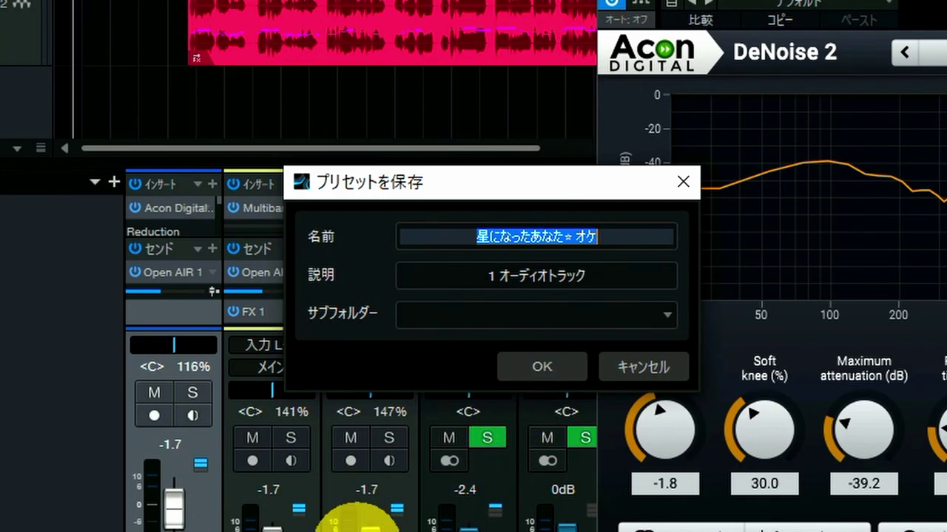
key(Zenkaku_Hankaku)
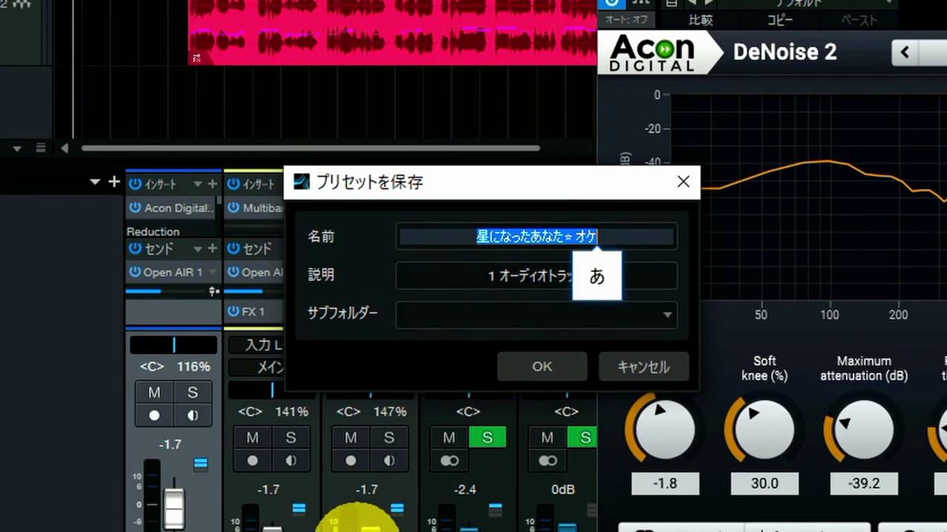
text(おke)
key(F7)
key(Return)
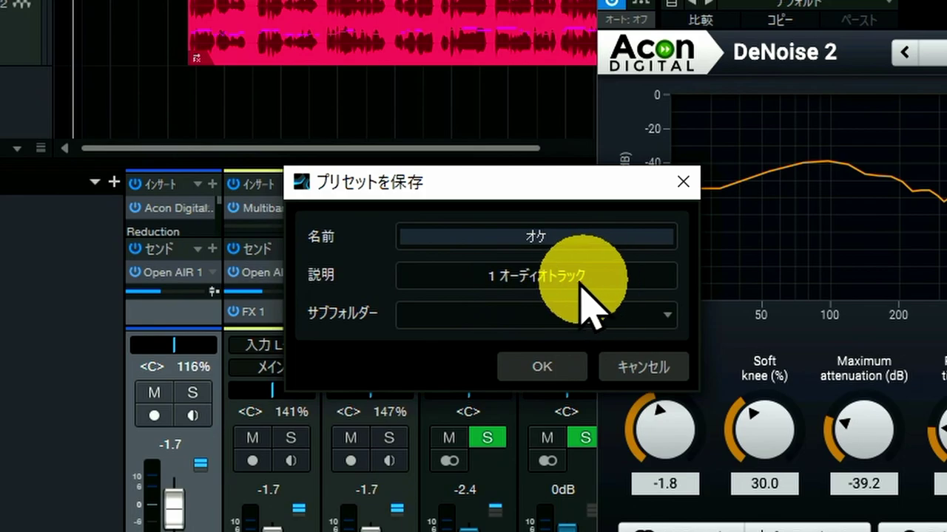
- Choose Audio as the preset's subfolder and save the track preset
click(667, 318)
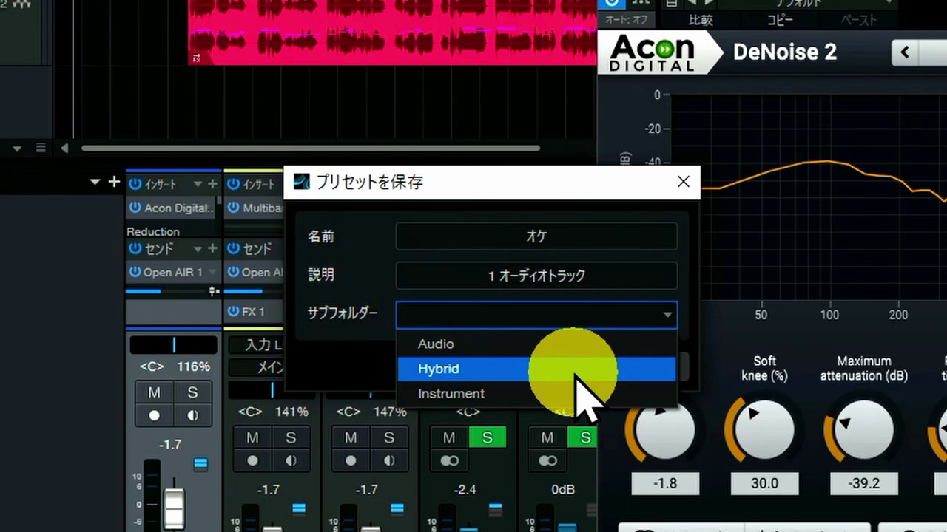
key(Up)
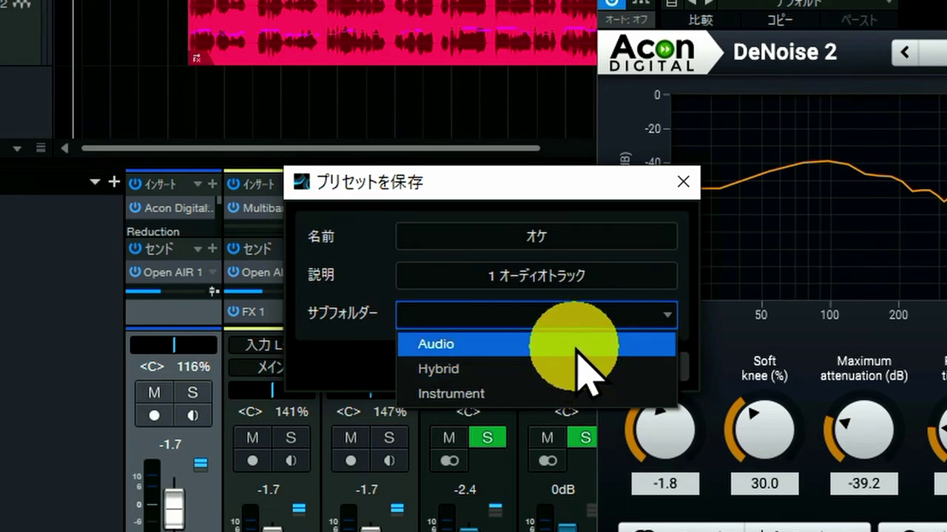
key(Return)
click(575, 370)
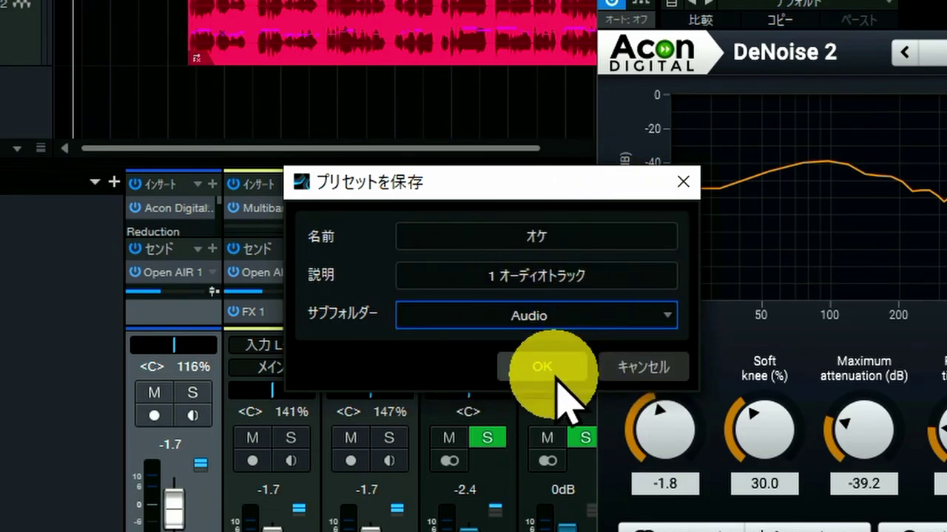
click(564, 365)
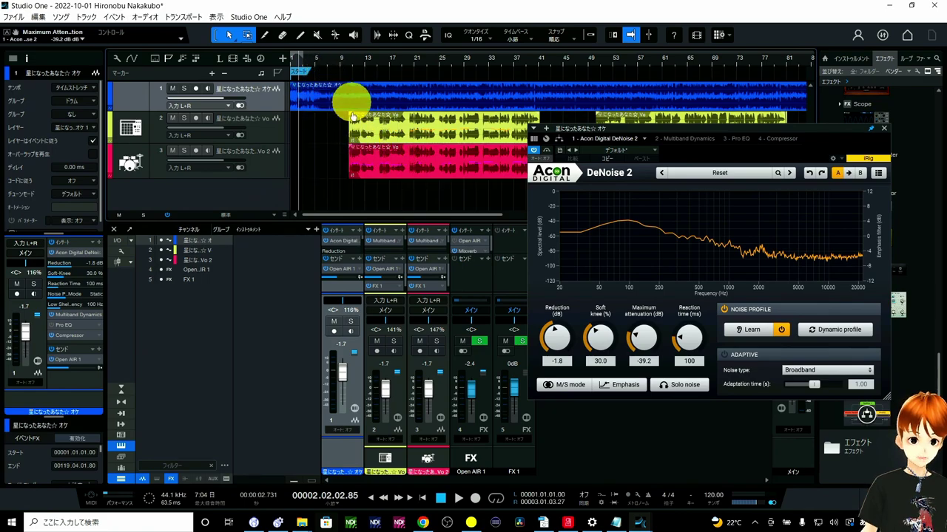
- Load the オケ track preset from the Audio folder as a new track
right_click(239, 198)
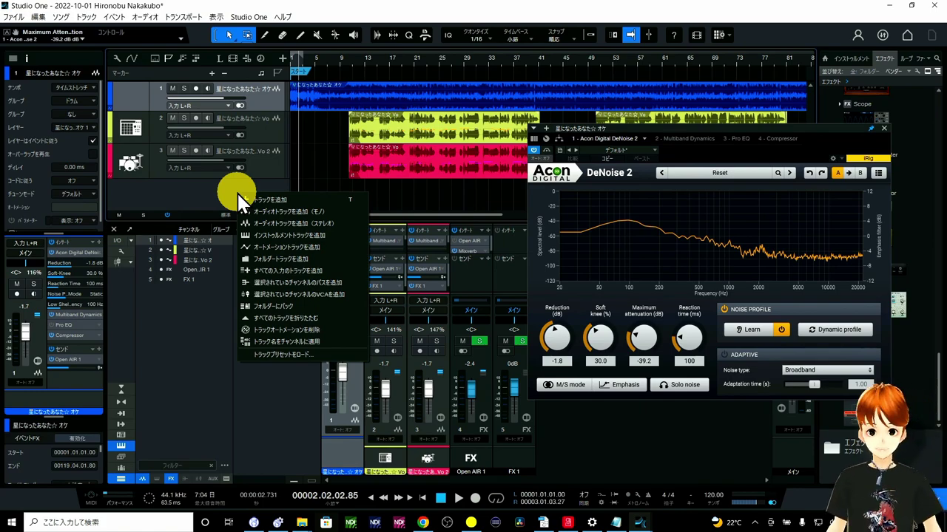
click(341, 358)
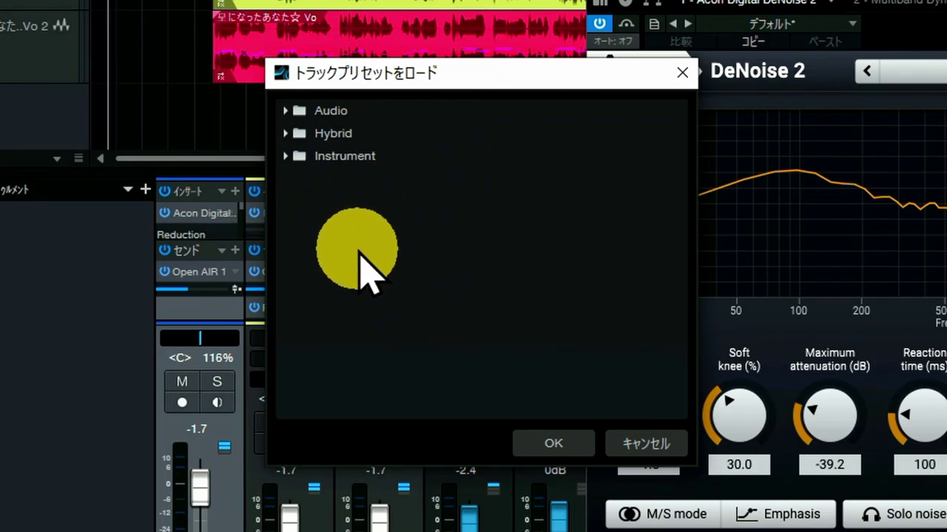
click(286, 110)
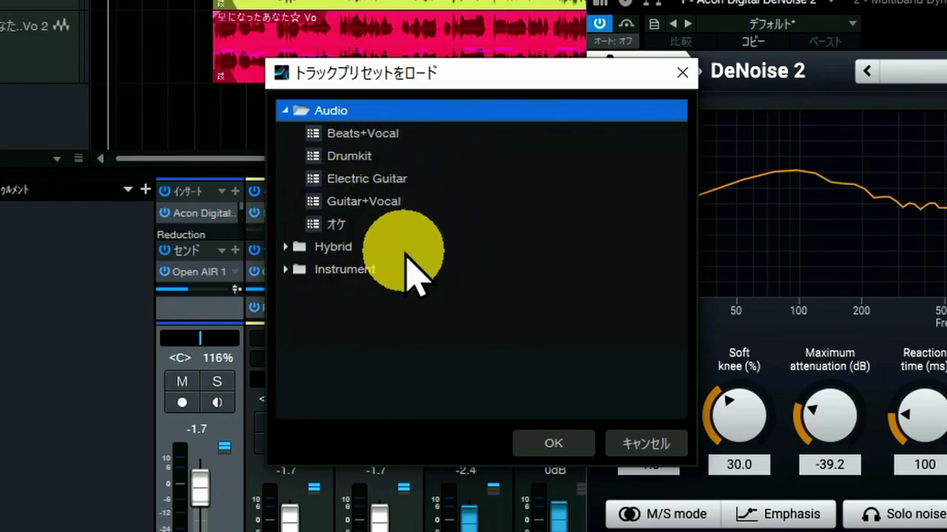
click(415, 221)
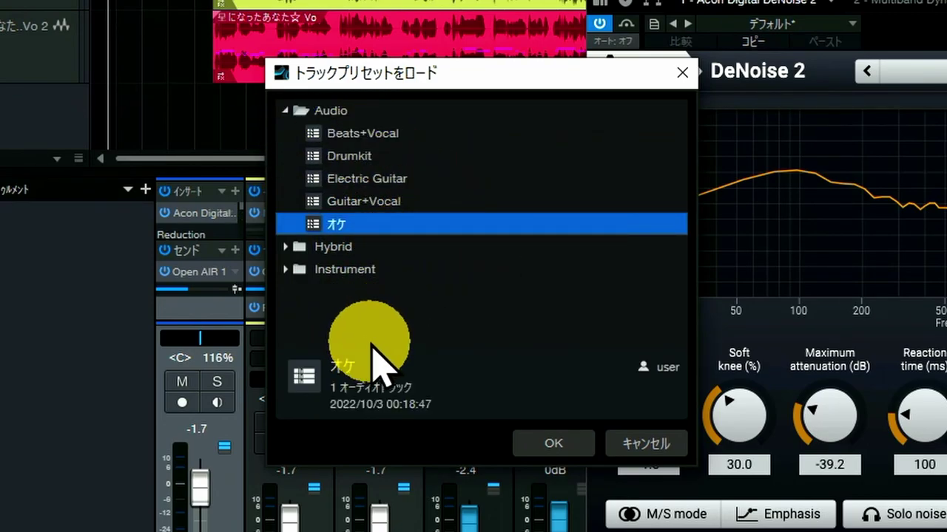
click(560, 446)
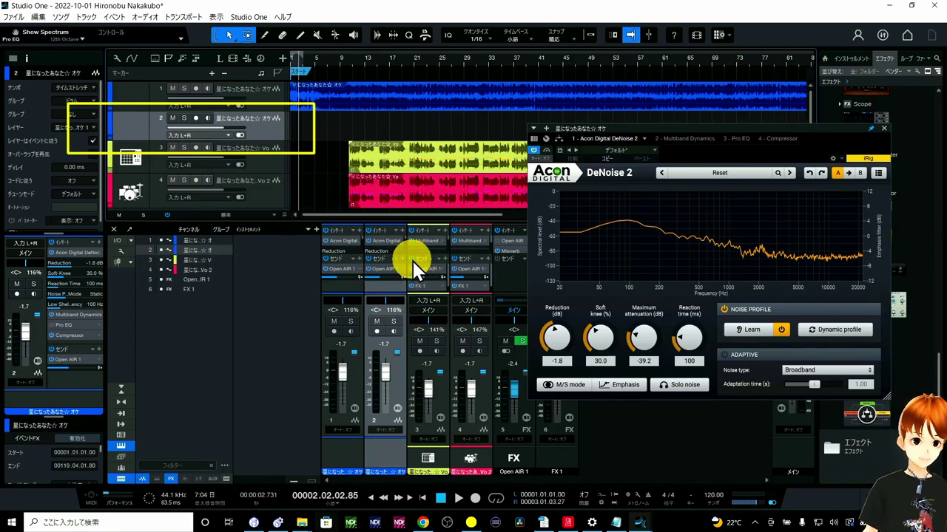
- Delete the new track loaded from the オケ preset
right_click(263, 137)
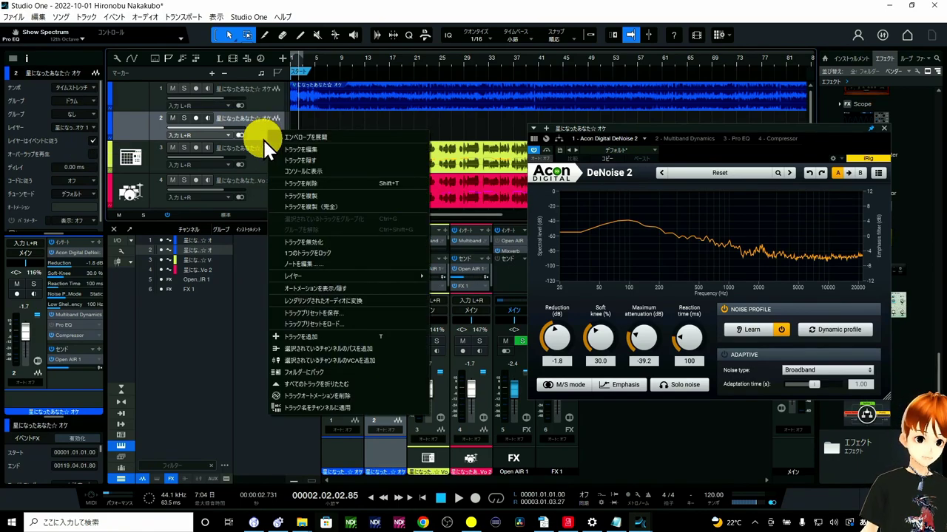
click(305, 183)
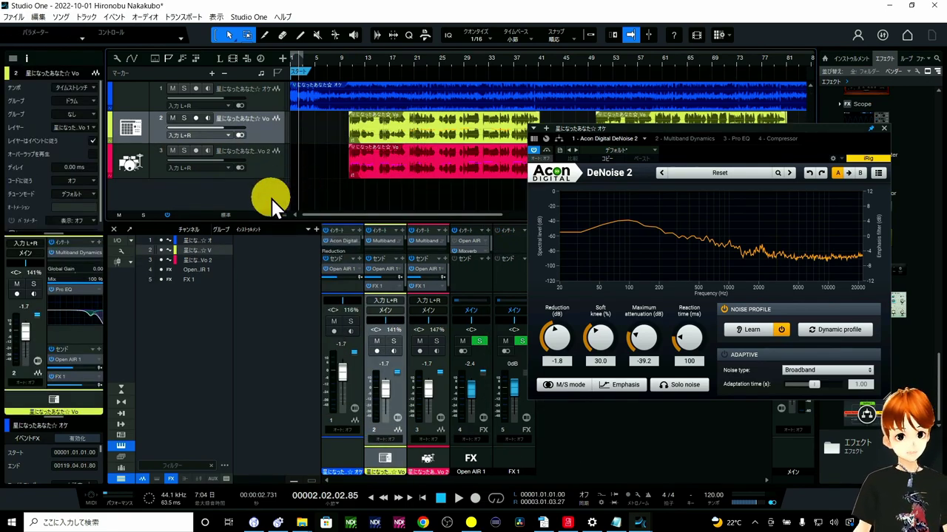
- Select all three tracks, start saving them as one track preset, and name the preset アコースティックあbンド
click(271, 102)
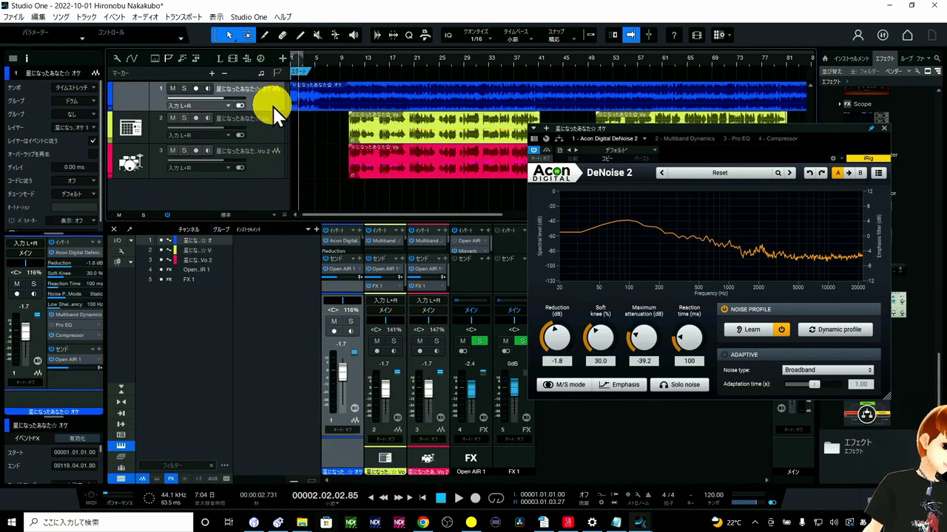
click(272, 172)
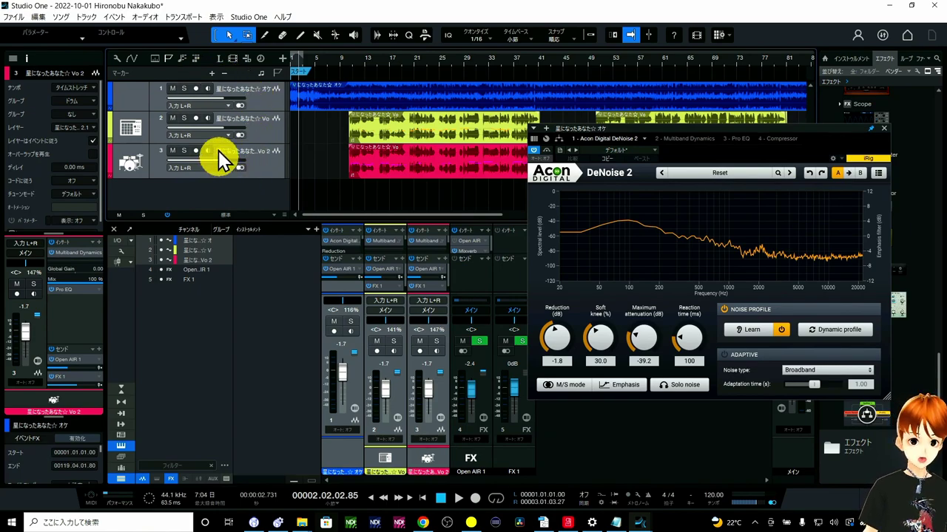
right_click(266, 170)
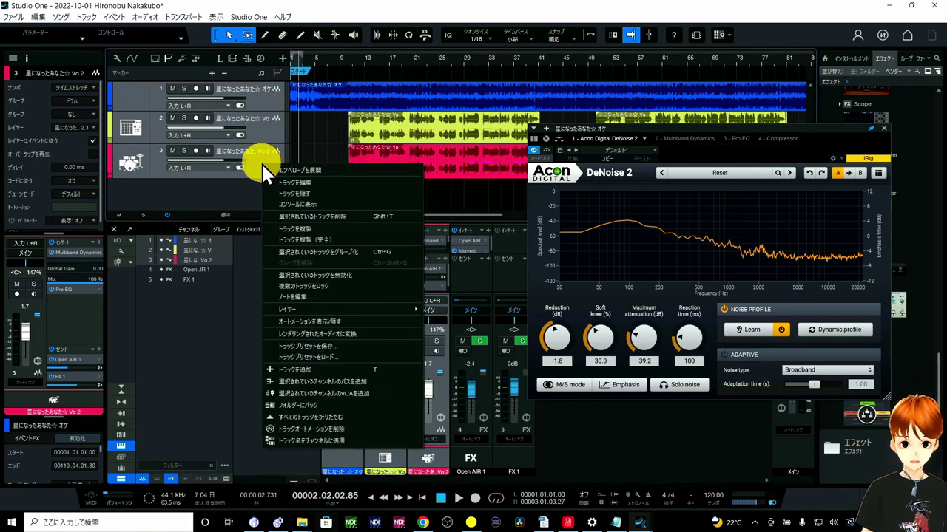
click(362, 347)
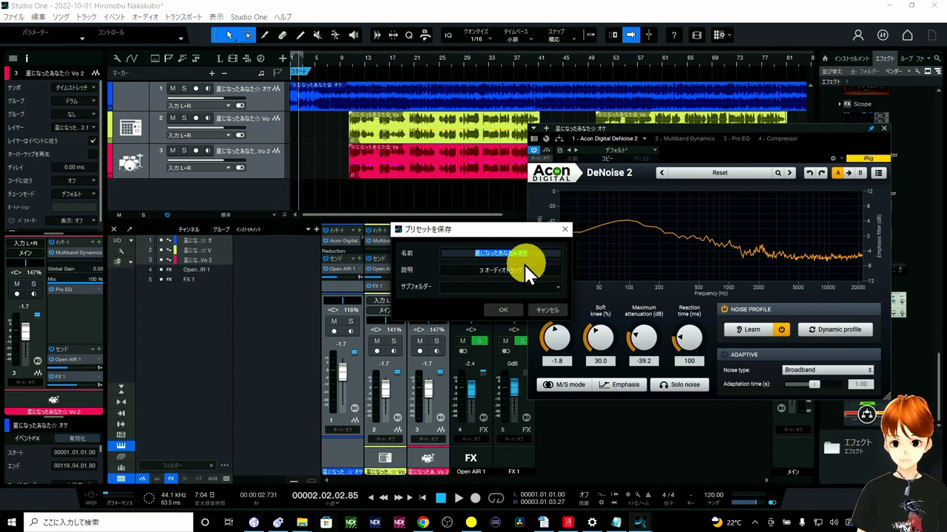
text(ako-su)
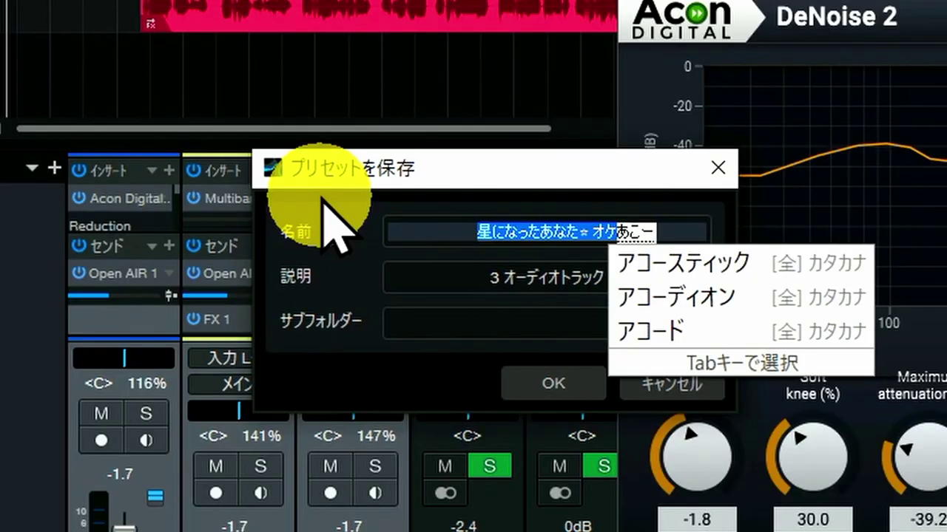
text(thi)
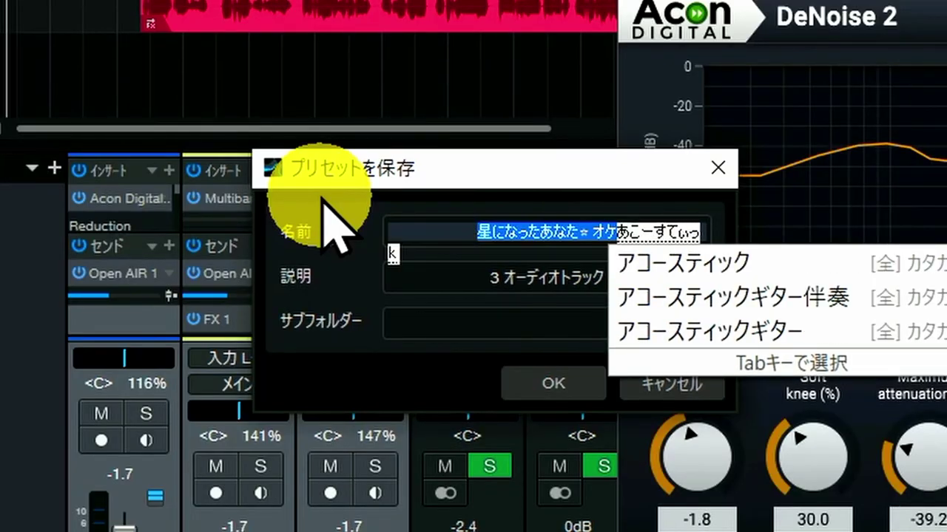
text(kk)
key(Tab)
key(Return)
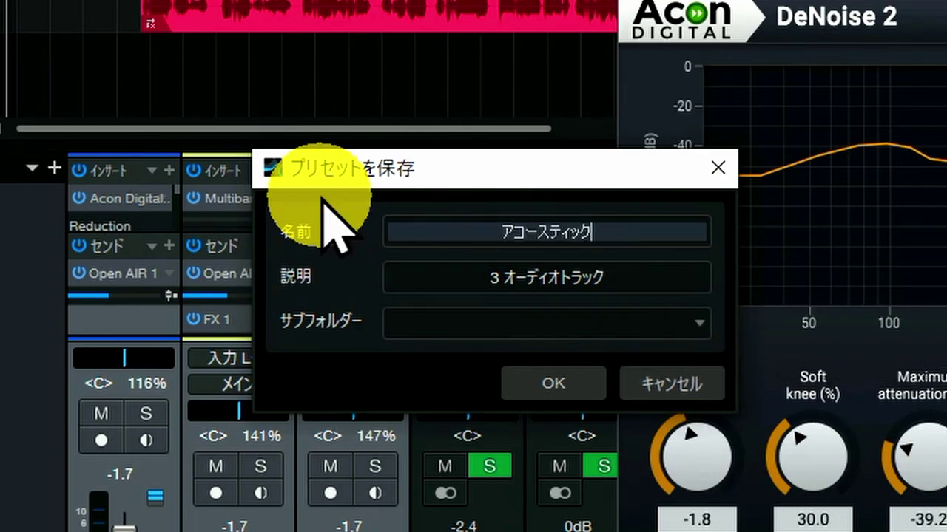
text(abnndo)
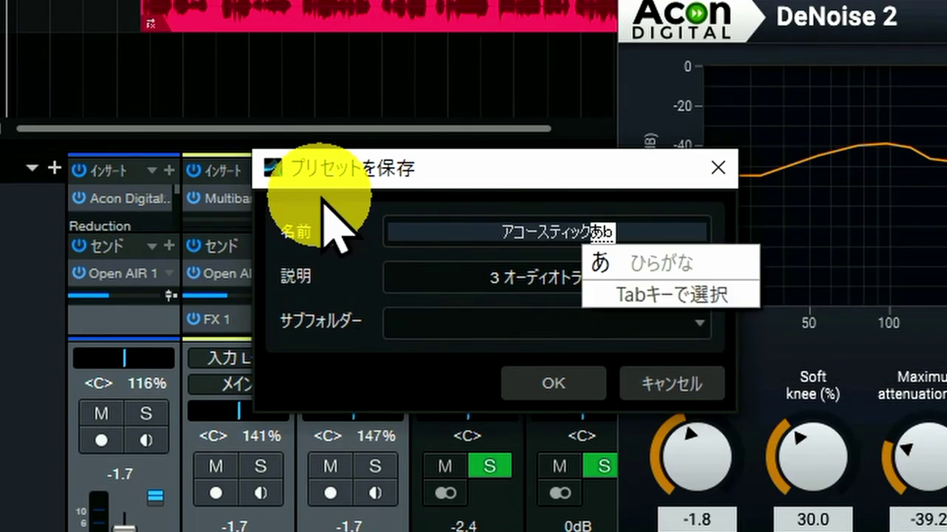
key(space)
key(Return)
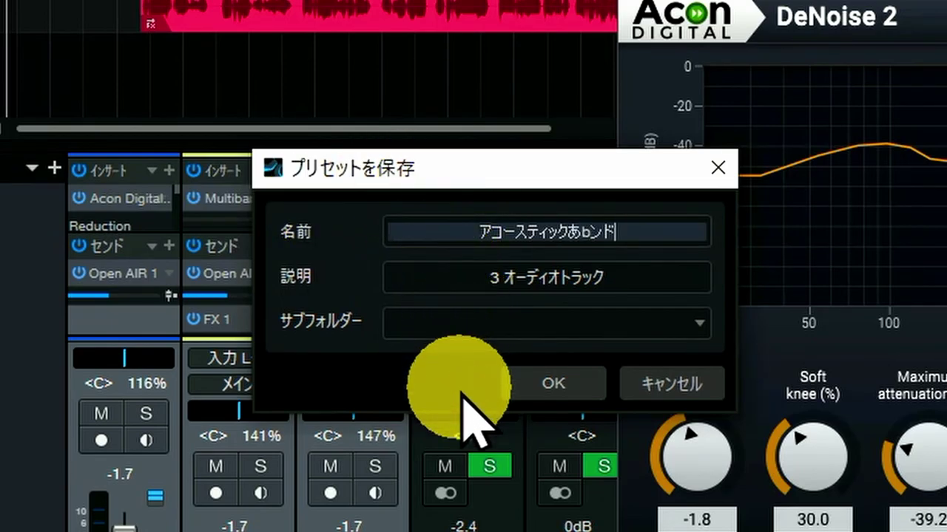
- Choose Hybrid as the subfolder for the three-track preset and save it
click(695, 323)
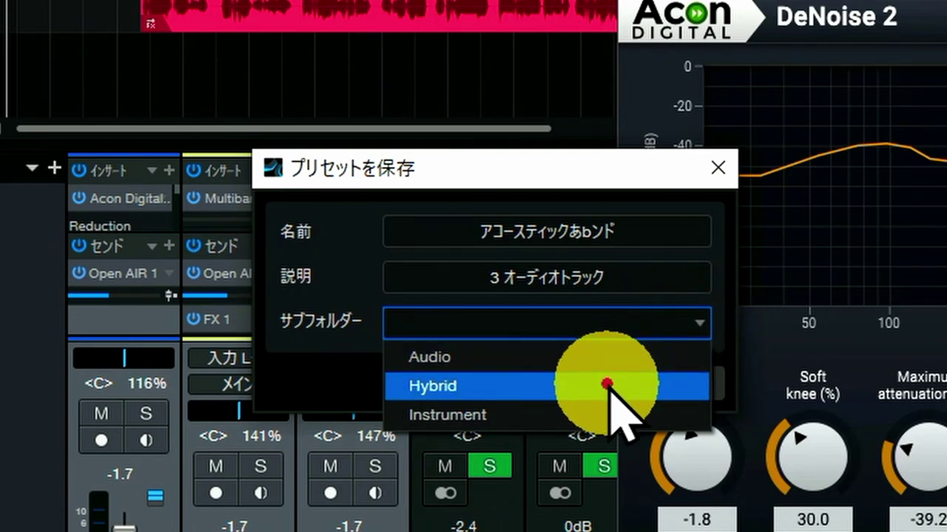
click(606, 383)
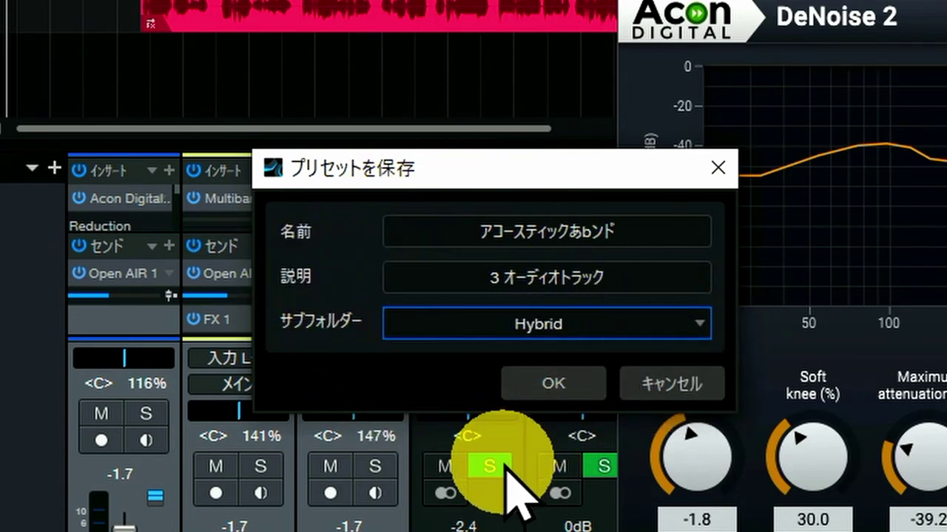
click(556, 377)
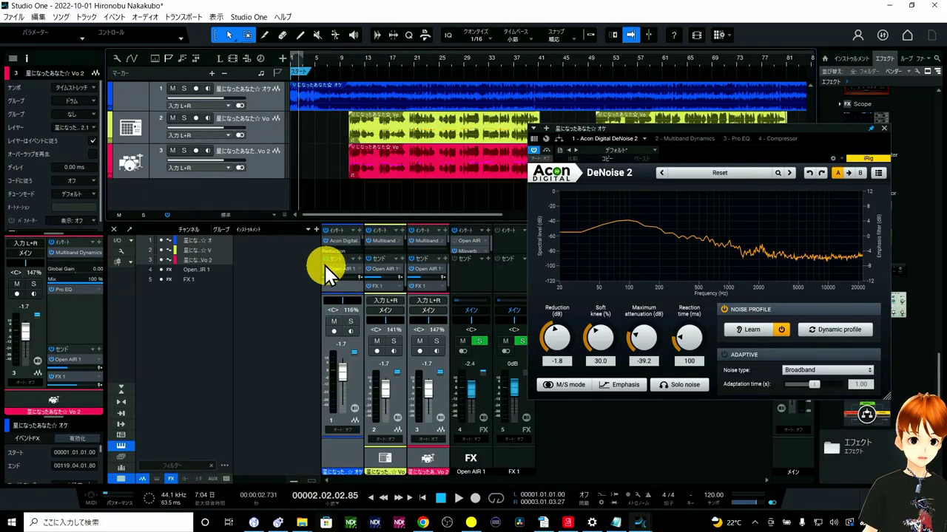
- Load the アコースティックあbンド track preset from the Hybrid folder as new tracks
right_click(248, 200)
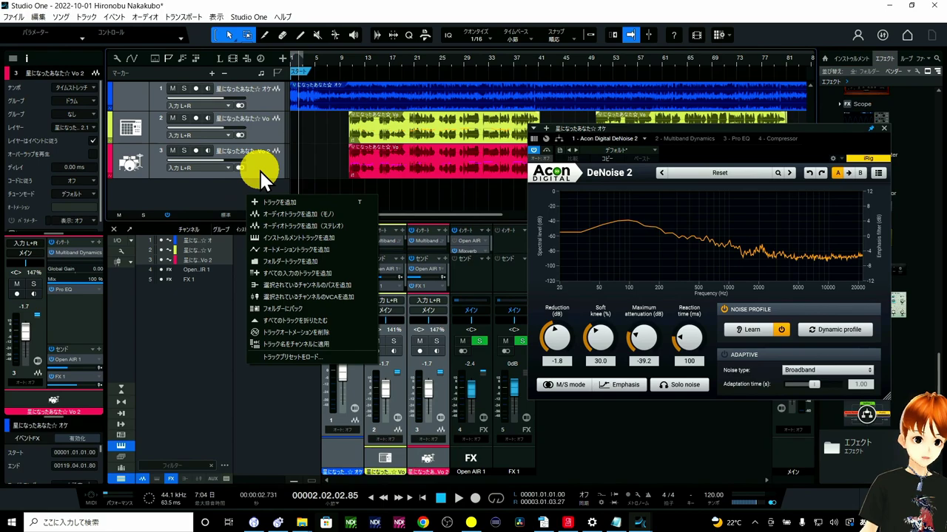
click(261, 172)
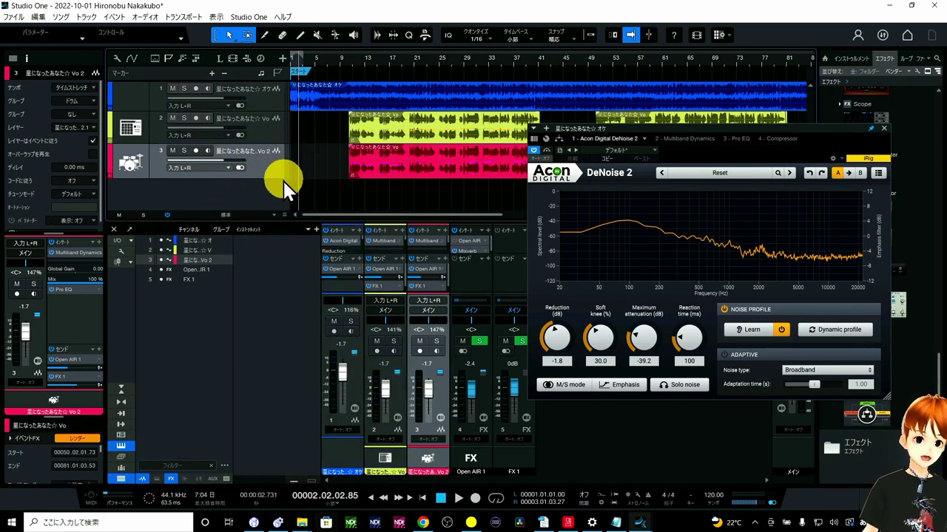
right_click(259, 194)
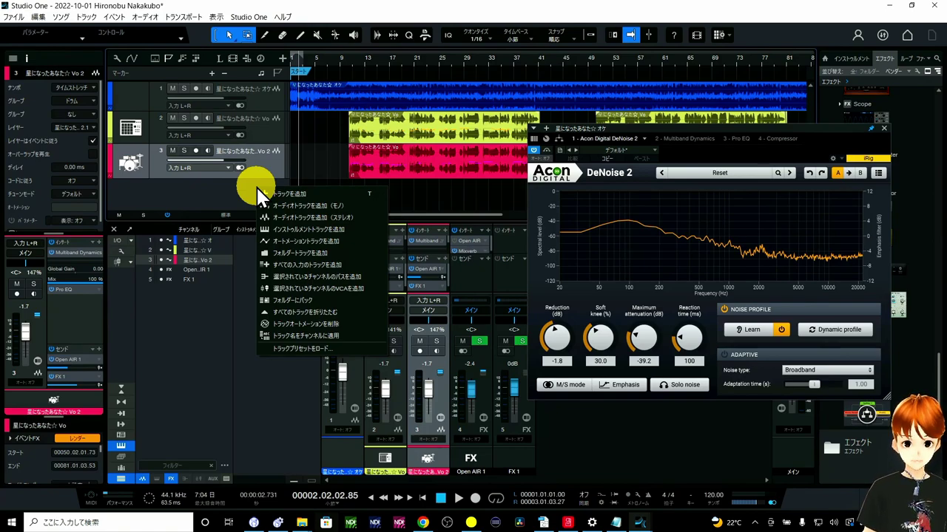
click(370, 349)
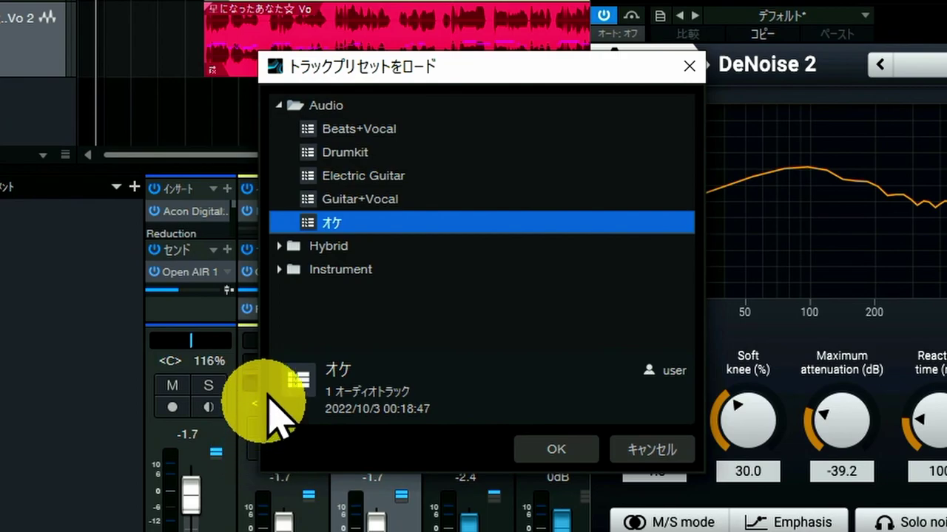
click(274, 247)
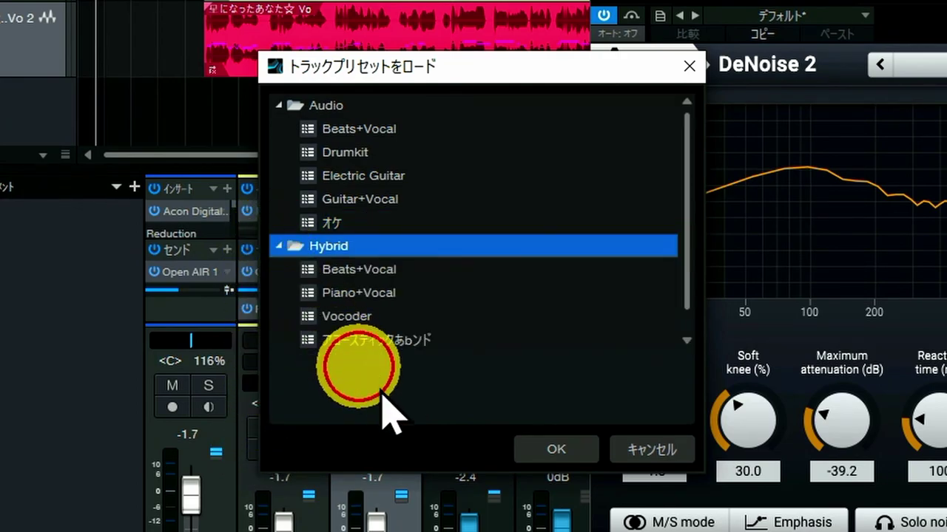
click(462, 339)
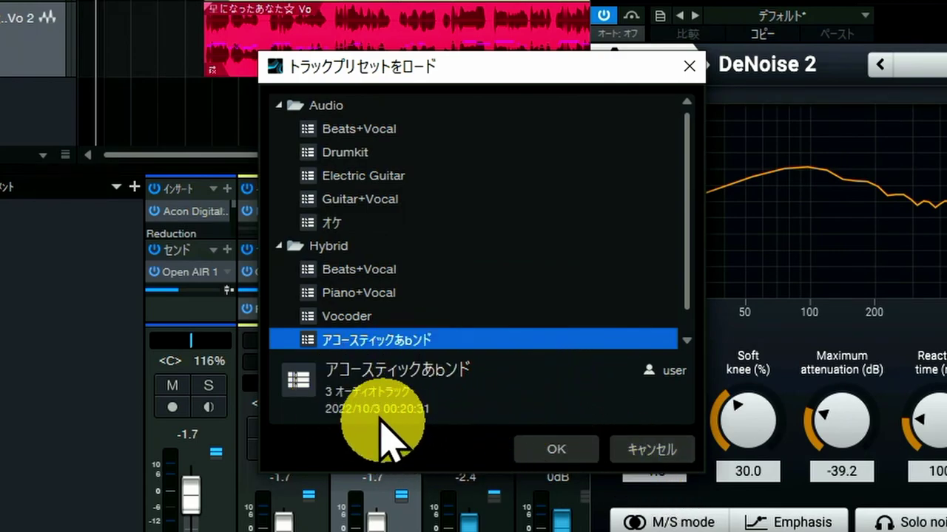
scroll(504, 218, down, 1)
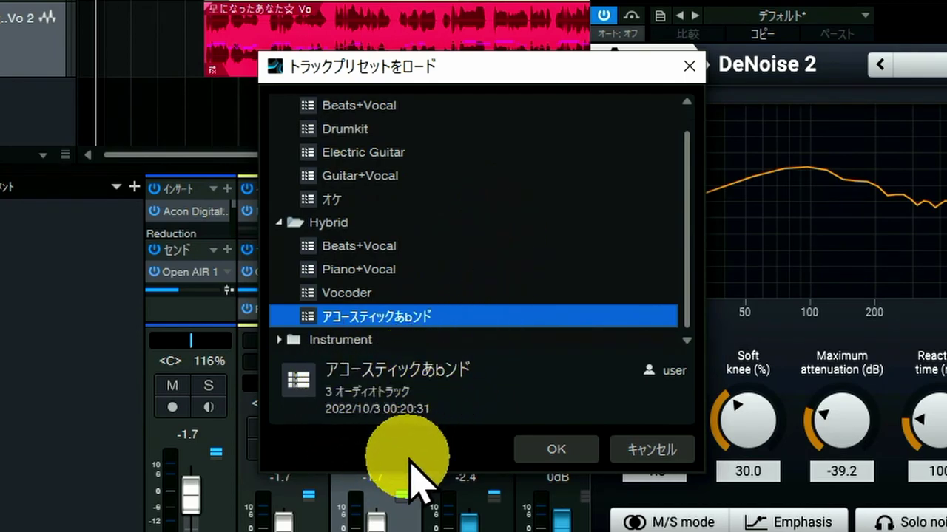
click(556, 452)
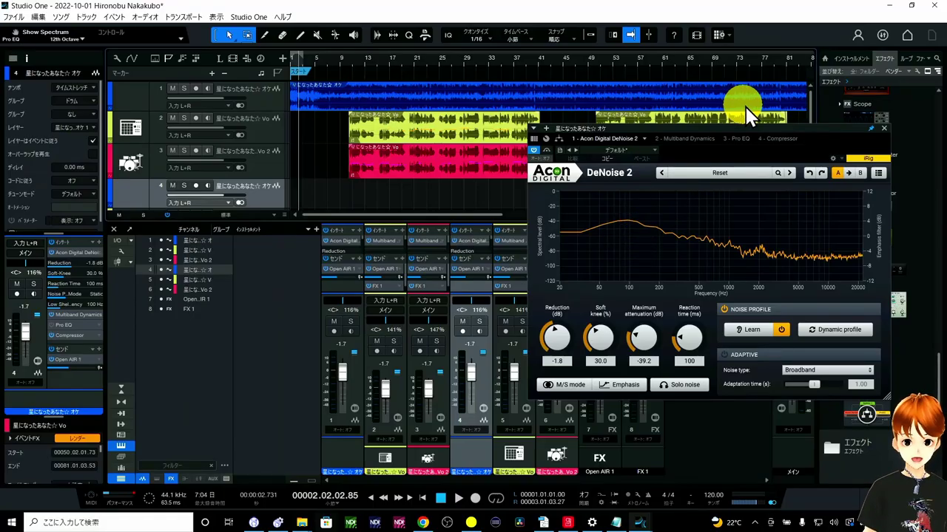
- Close the DeNoise 2 plug-in window and the オケ channel editor with the splitter routing
click(885, 132)
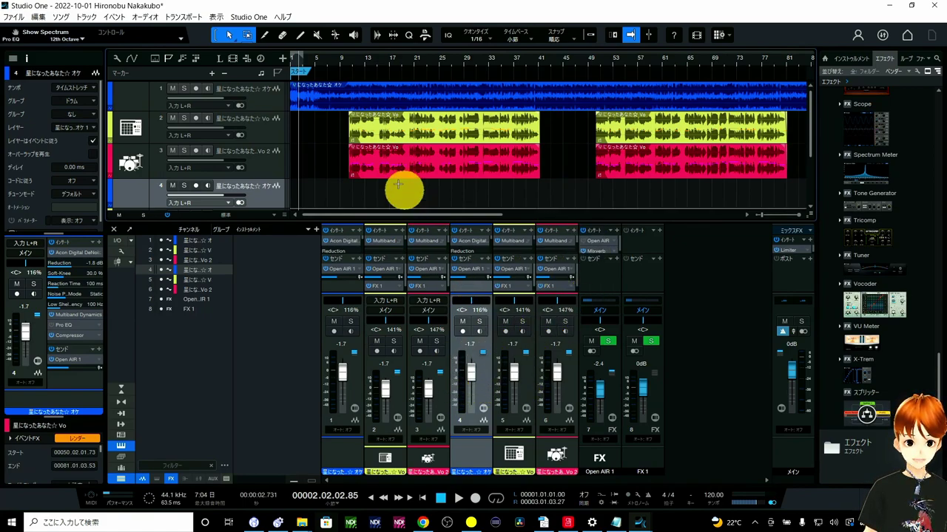
scroll(259, 142, down, 3)
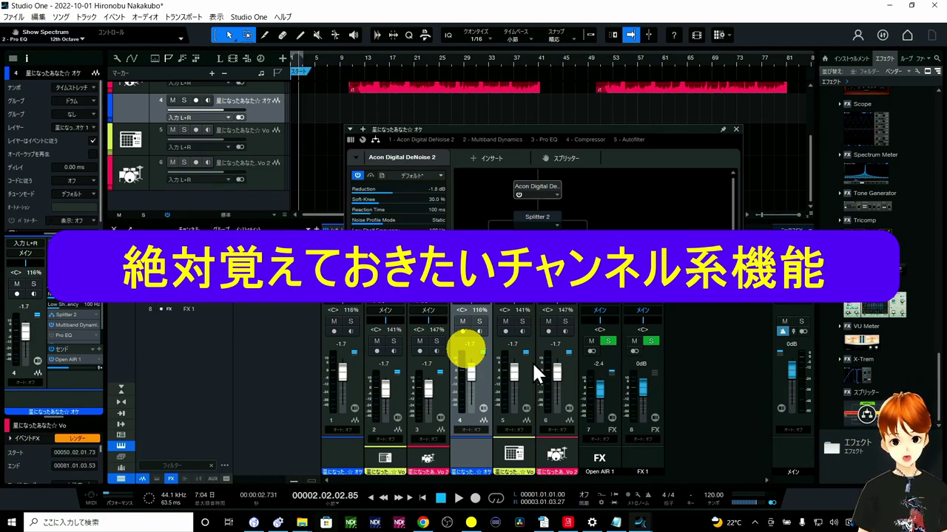
click(736, 130)
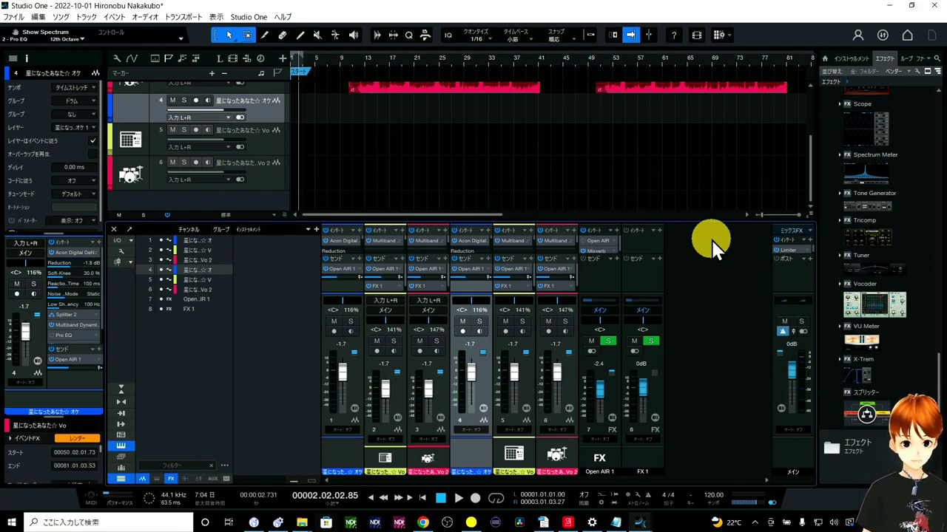
- Show the input controls in an enlarged console and raise the third channel's input gain to +11.3 dB
drag(697, 221, 690, 175)
click(318, 338)
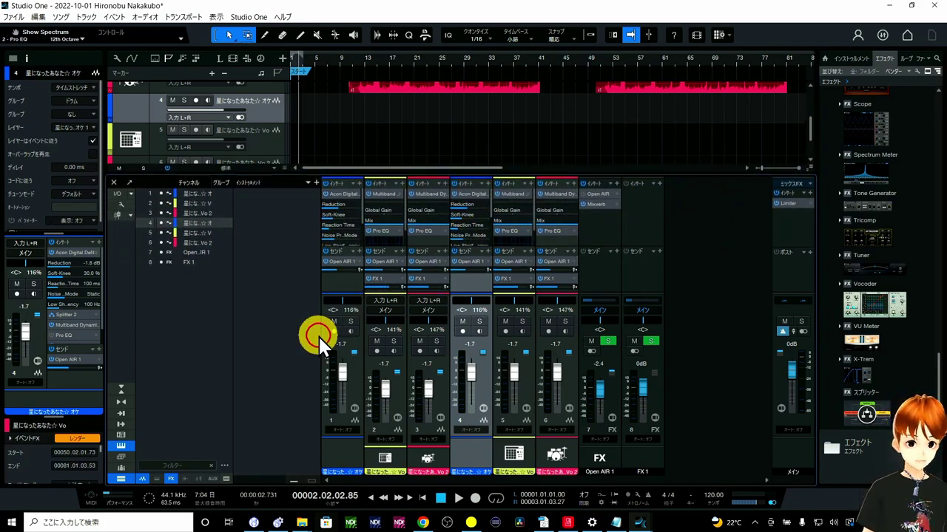
click(124, 204)
click(118, 390)
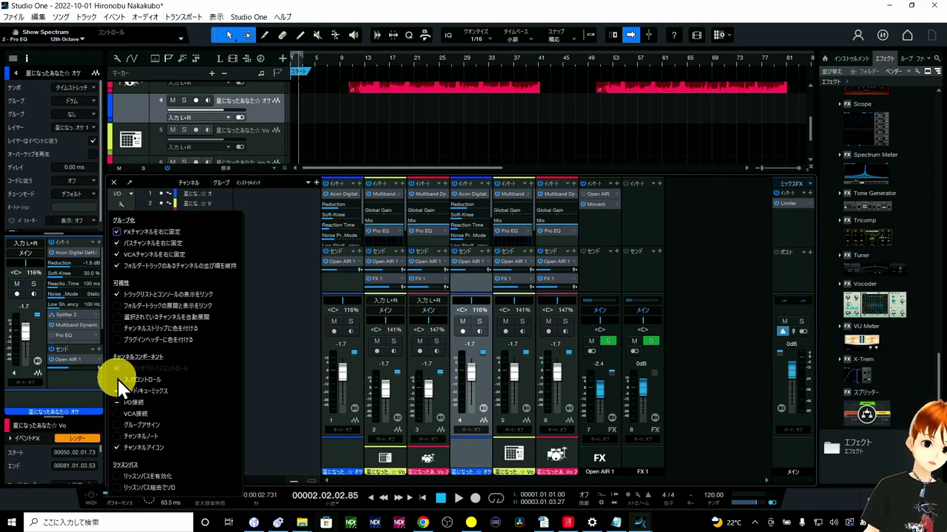
click(116, 379)
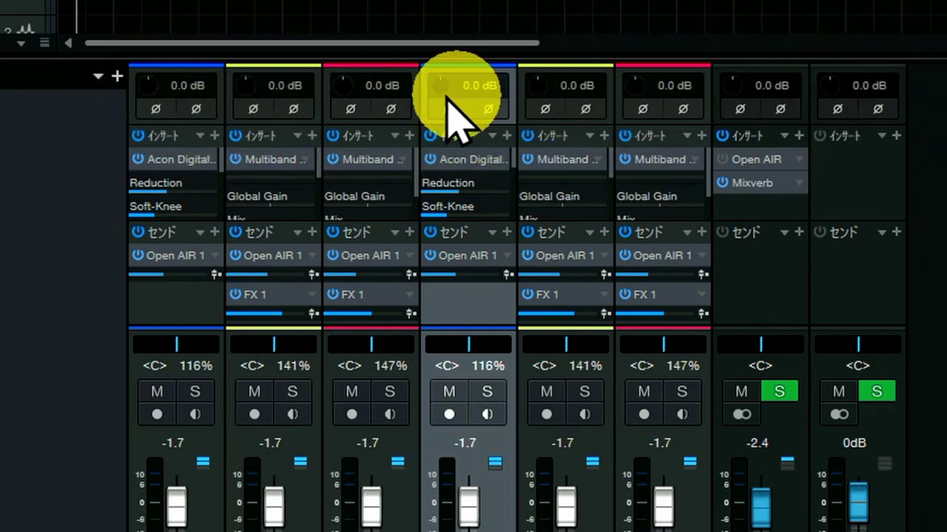
drag(340, 85, 338, 21)
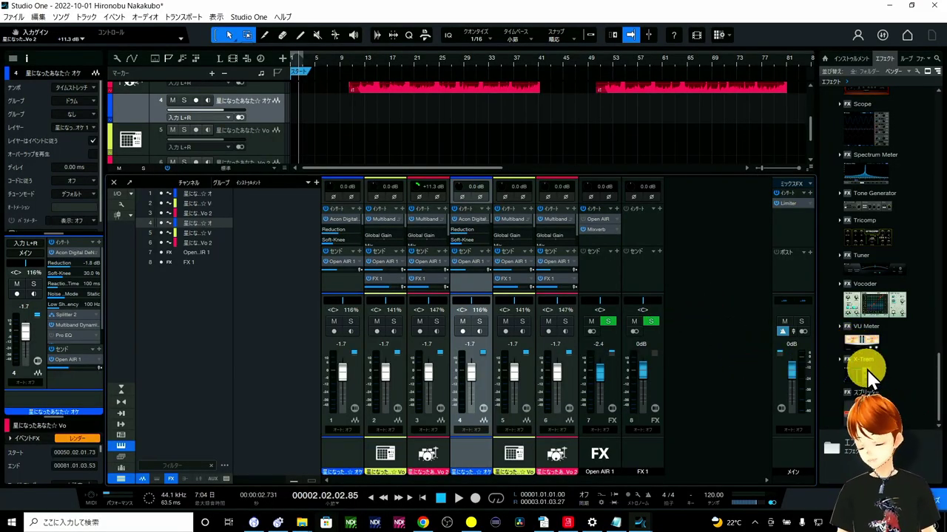
- Insert VU Meter as the first effect on the third channel, close its window, and expand its micro view
click(862, 340)
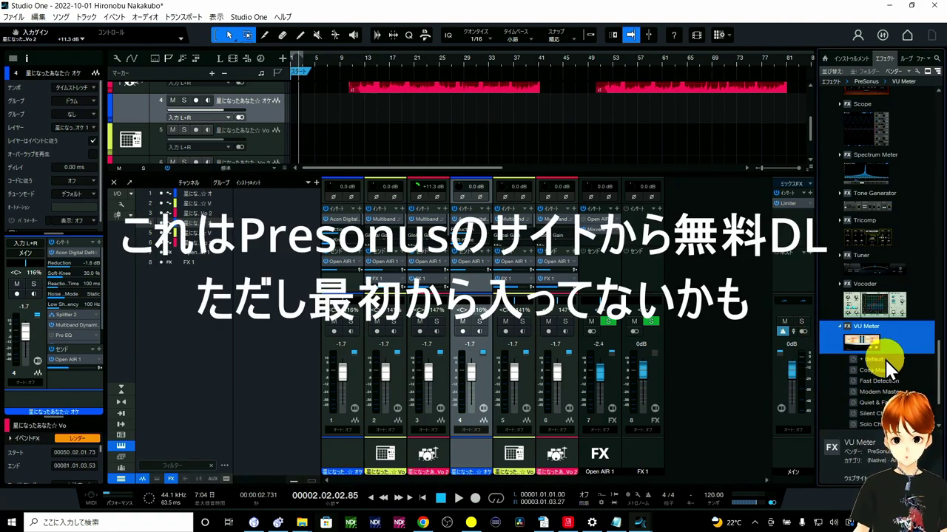
drag(862, 340, 434, 222)
drag(480, 127, 730, 108)
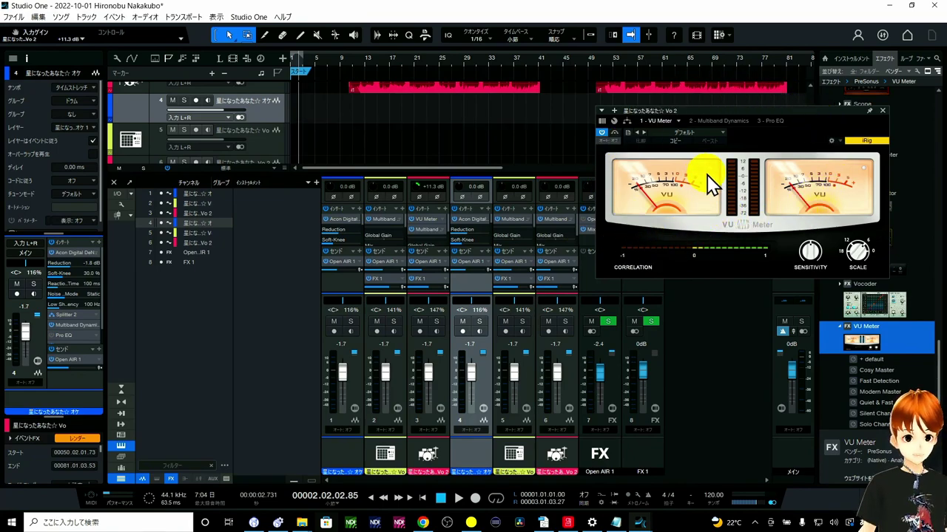
click(880, 112)
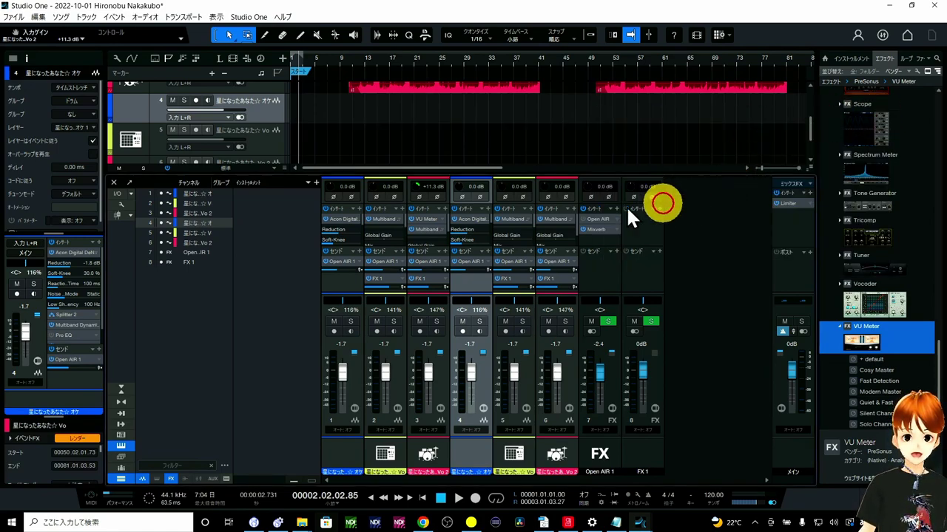
click(433, 222)
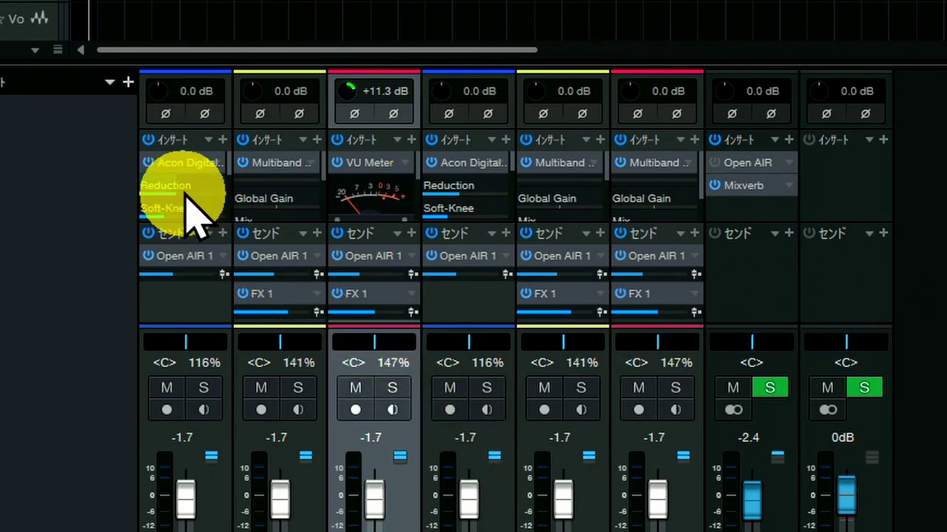
- Select channels 1, 2, 4, 5 and 6 together and copy the third channel's VU Meter to their inserts
click(212, 437)
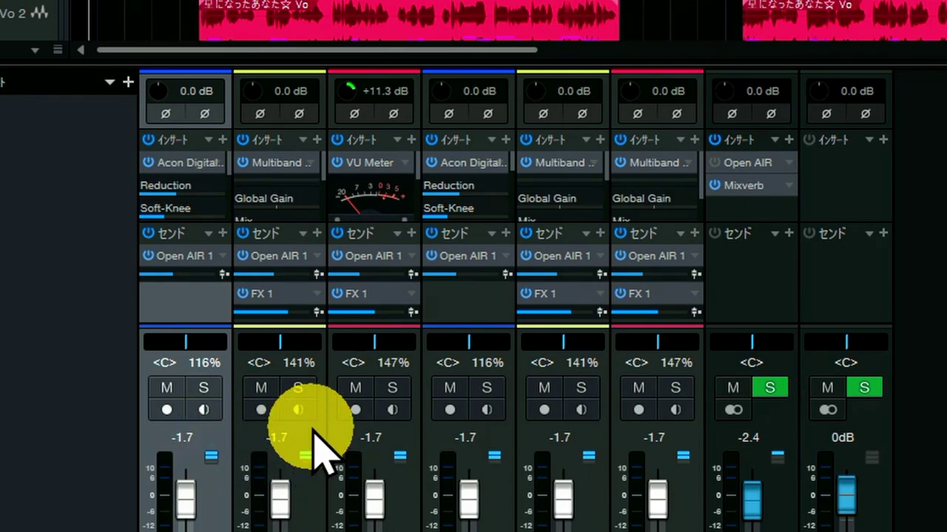
click(313, 432)
click(508, 431)
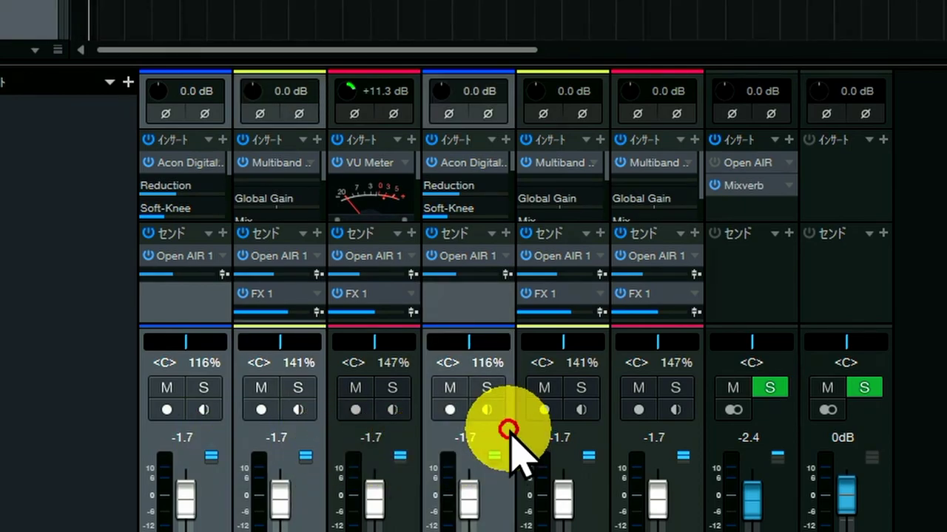
click(564, 423)
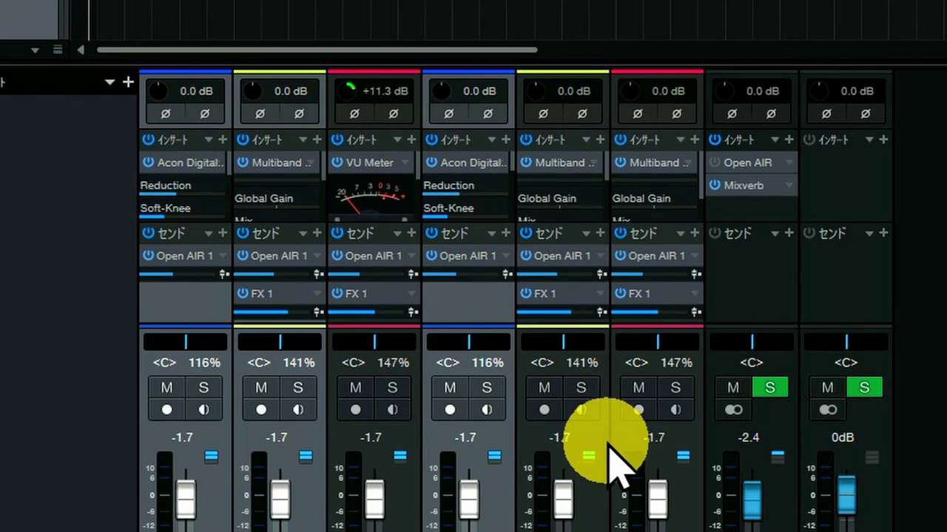
click(602, 433)
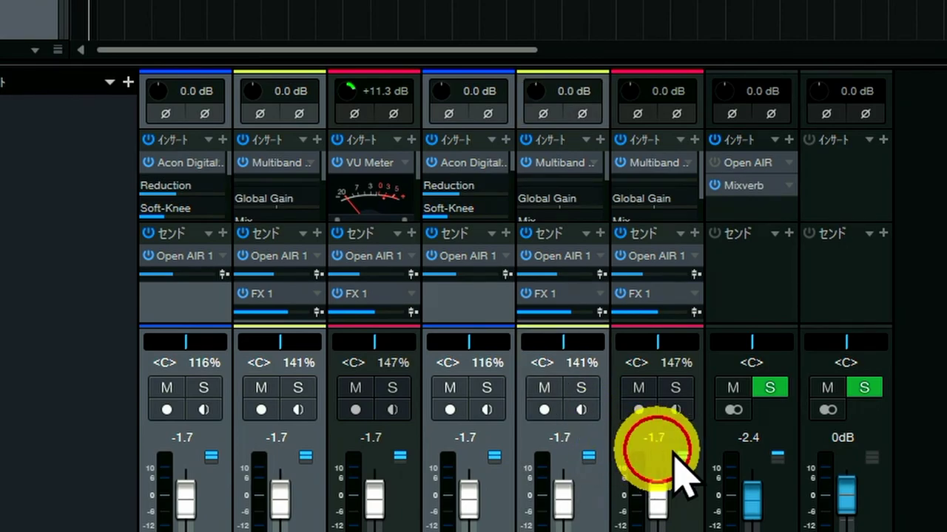
click(692, 431)
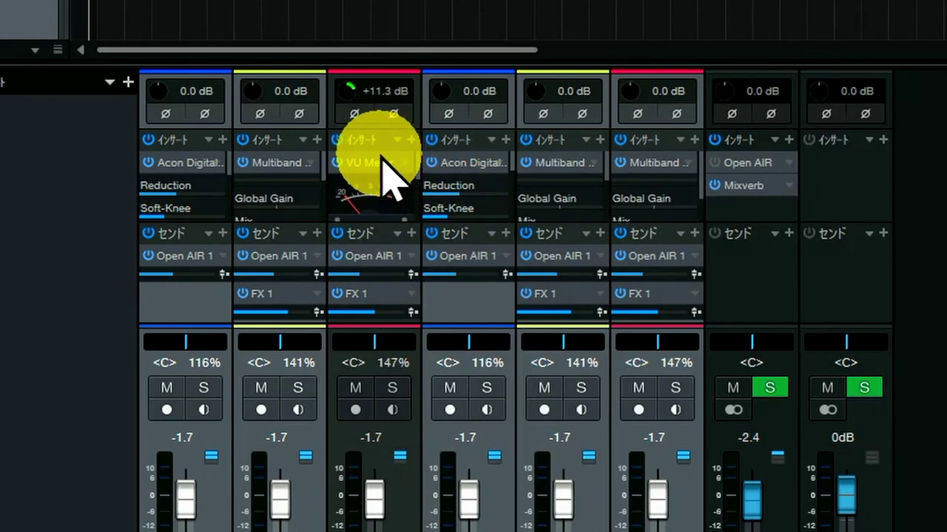
drag(387, 164, 463, 152)
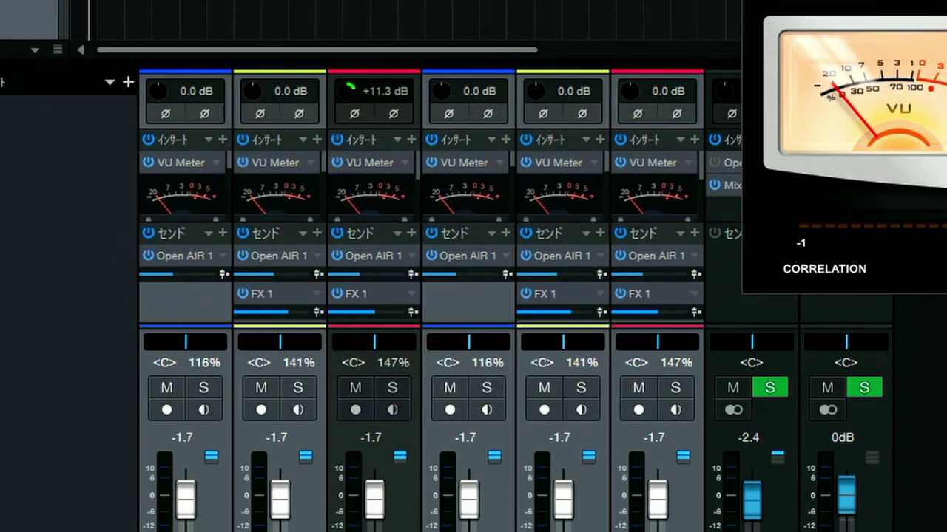
- Set the VU Meter's scale to 18 and close the plug-in window
drag(939, 2, 833, 11)
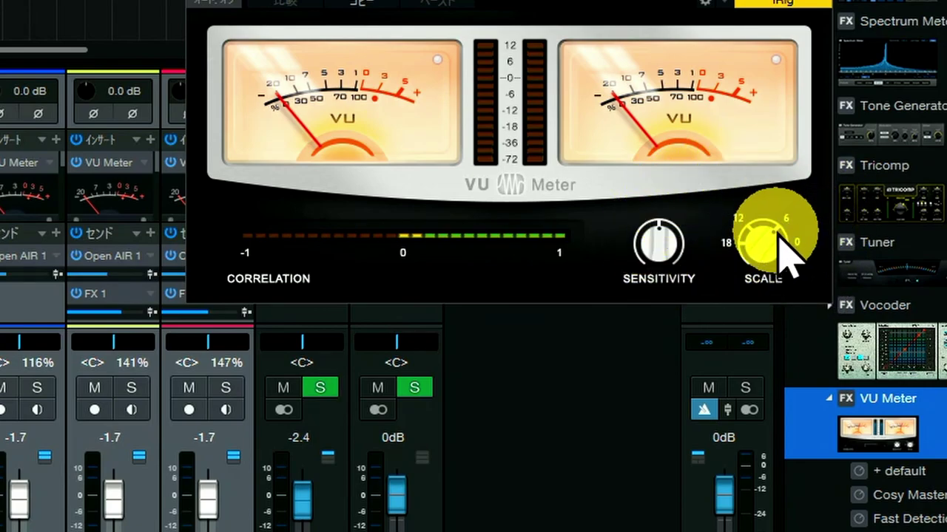
drag(775, 277, 518, 317)
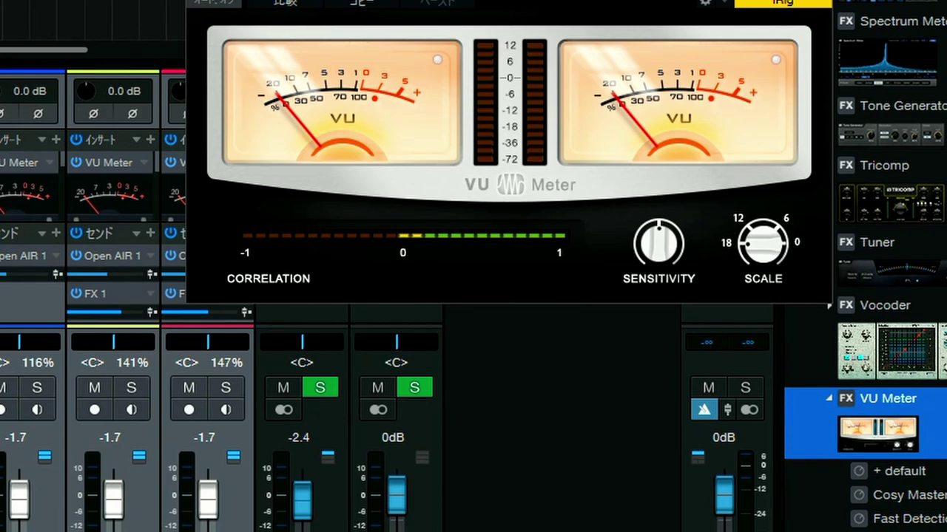
key(Escape)
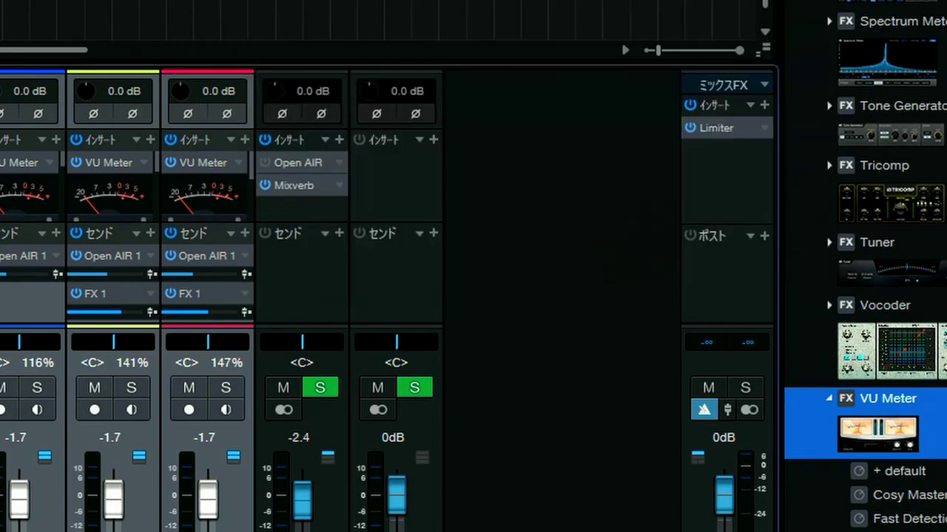